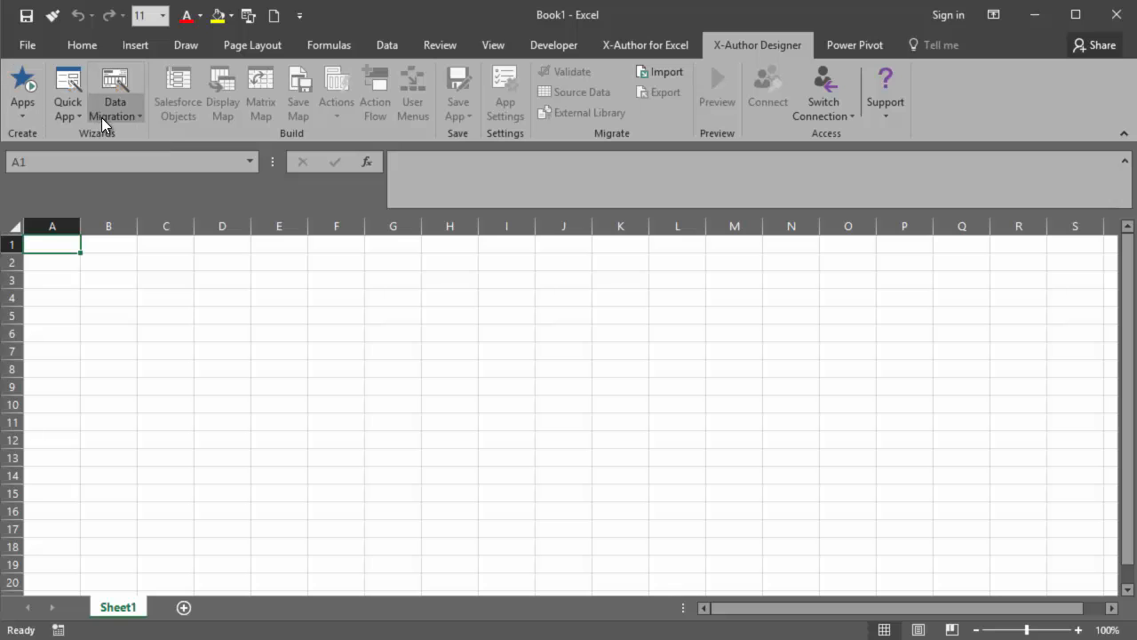
Start a new data migration app and name it "Account and Children Migration".
{"action": "left_click", "coordinate": [104, 118]}
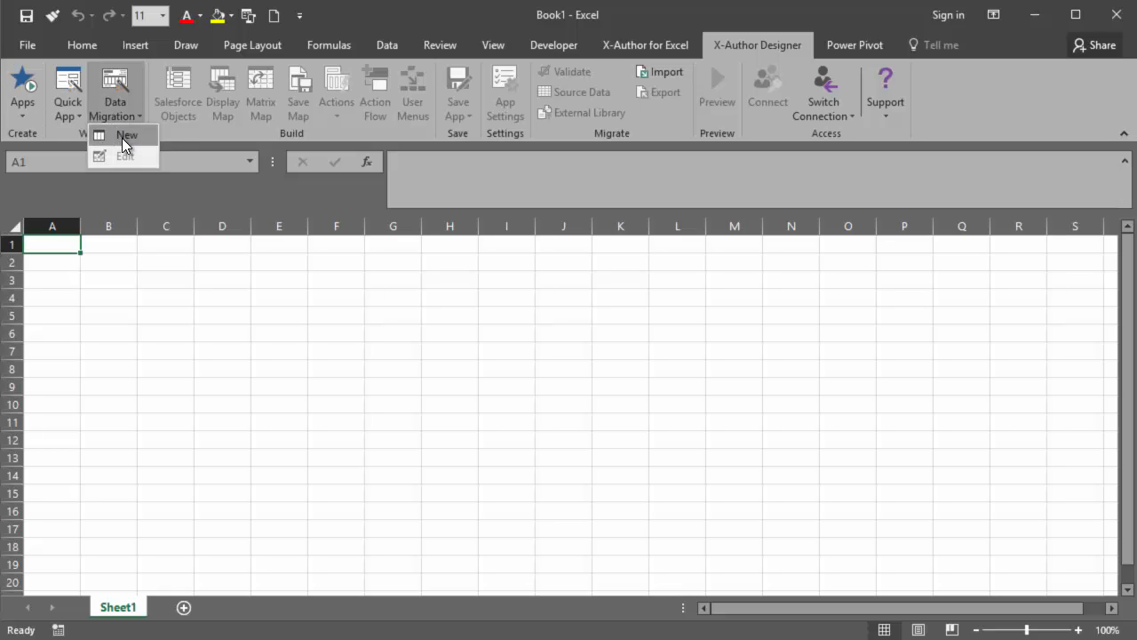
{"action": "left_click", "coordinate": [122, 138]}
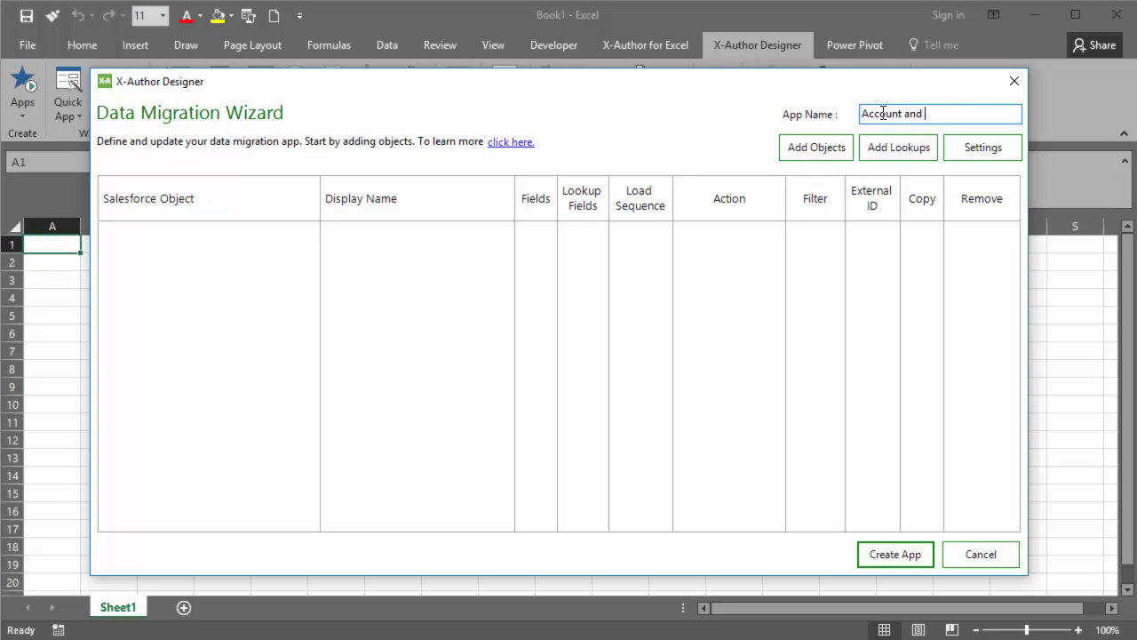
{"action": "type", "text": "Account and Children Migration"}
Choose the Account and Opportunity objects for inclusion in the migration app.
{"action": "left_click", "coordinate": [817, 149]}
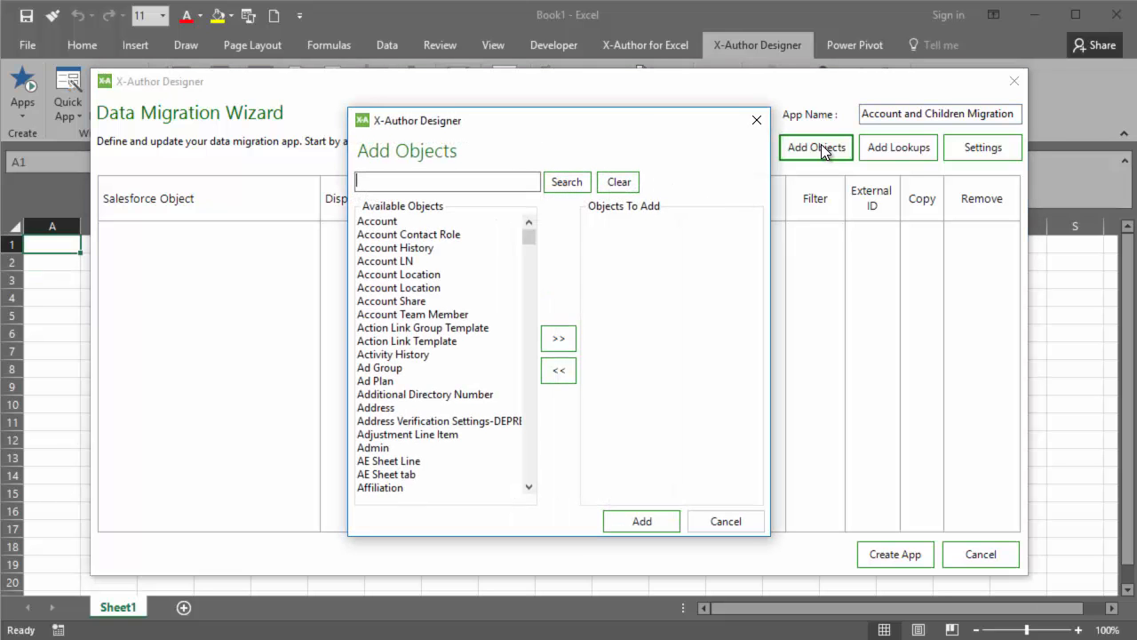
{"action": "left_click", "coordinate": [425, 221]}
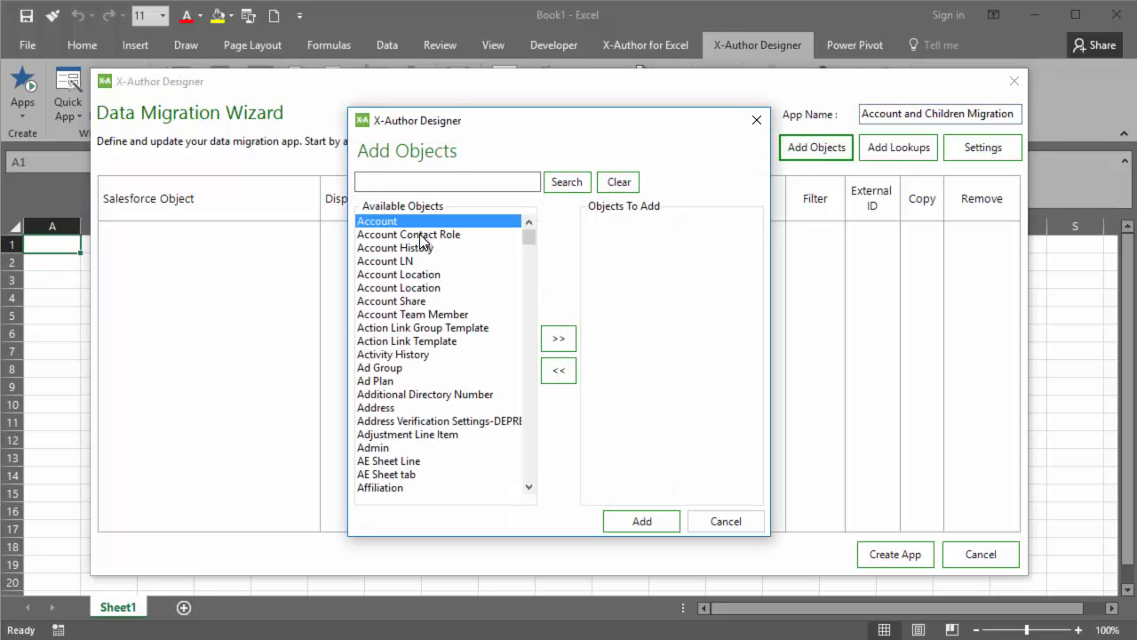
{"action": "left_click", "coordinate": [559, 337]}
{"action": "left_click", "coordinate": [480, 185]}
{"action": "type", "text": "opp"}
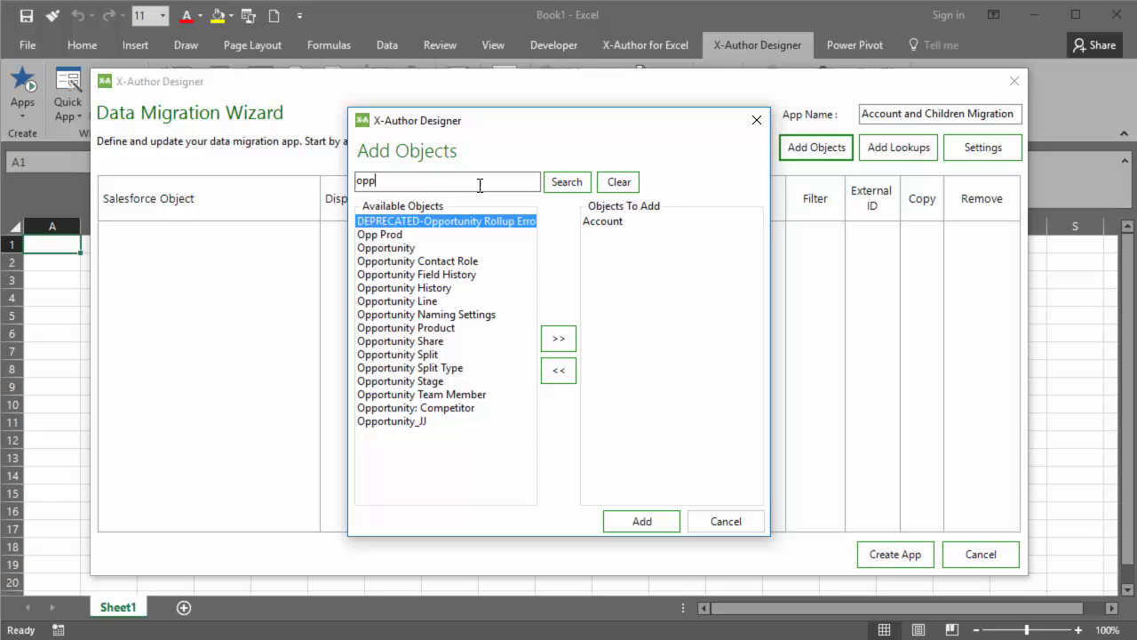
{"action": "left_click", "coordinate": [398, 247]}
{"action": "left_click", "coordinate": [559, 338]}
Choose the Contact and Case objects as well, and add all chosen objects to the migration app.
{"action": "left_click_drag", "start_coordinate": [377, 181], "coordinate": [324, 186]}
{"action": "type", "text": "c"}
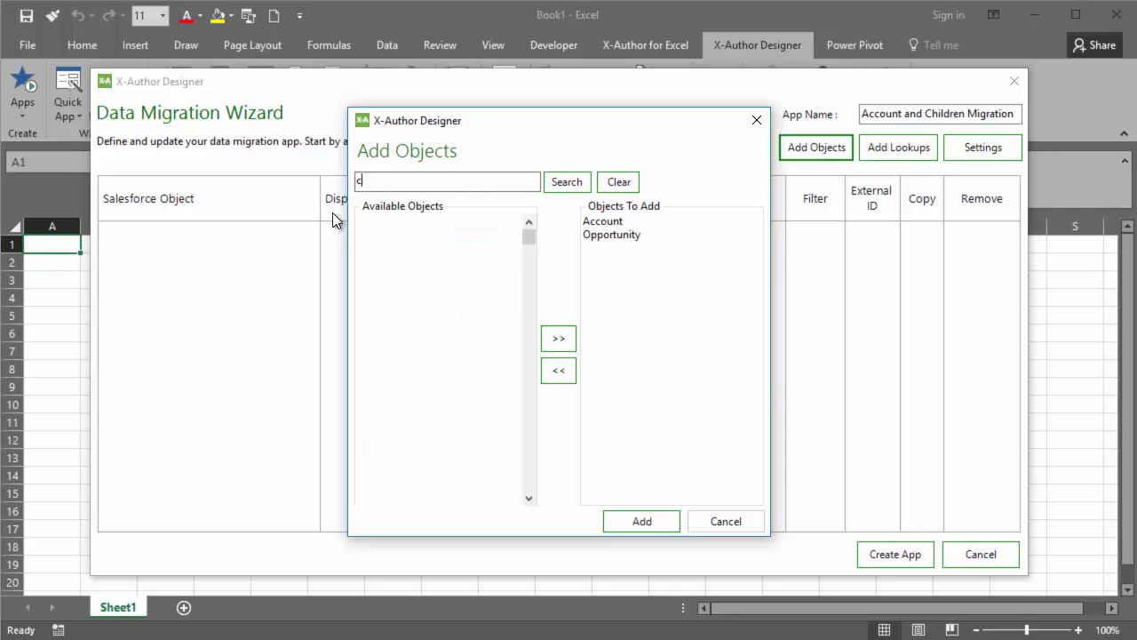
{"action": "type", "text": "ont"}
{"action": "left_click", "coordinate": [386, 248]}
{"action": "left_click", "coordinate": [559, 338]}
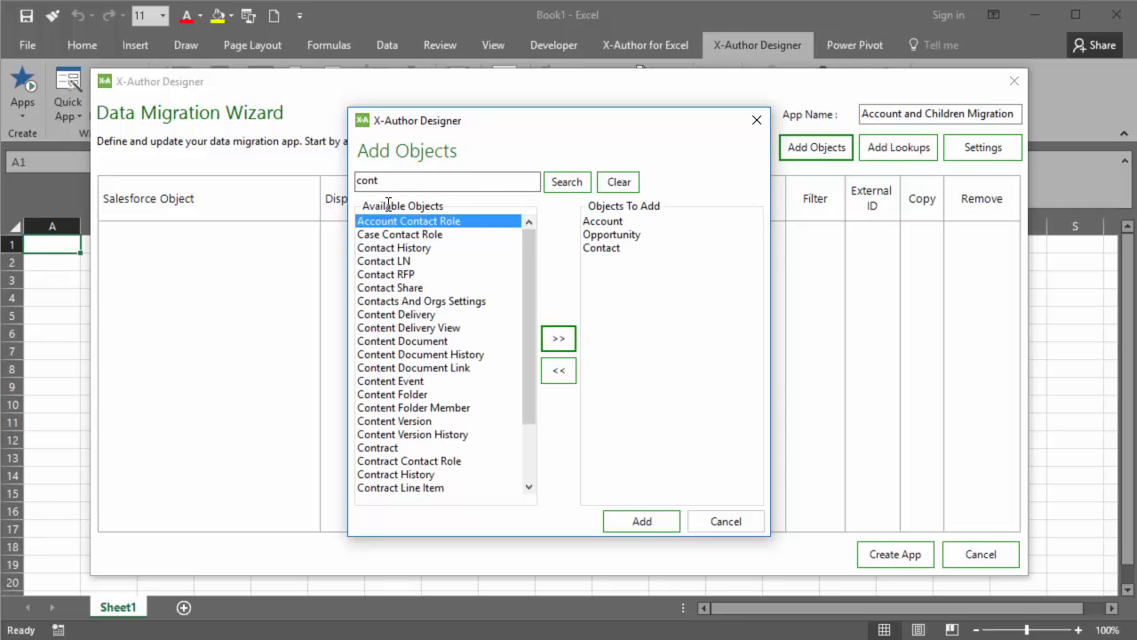
{"action": "left_click_drag", "start_coordinate": [377, 181], "coordinate": [240, 174]}
{"action": "type", "text": "case"}
{"action": "left_click", "coordinate": [559, 338]}
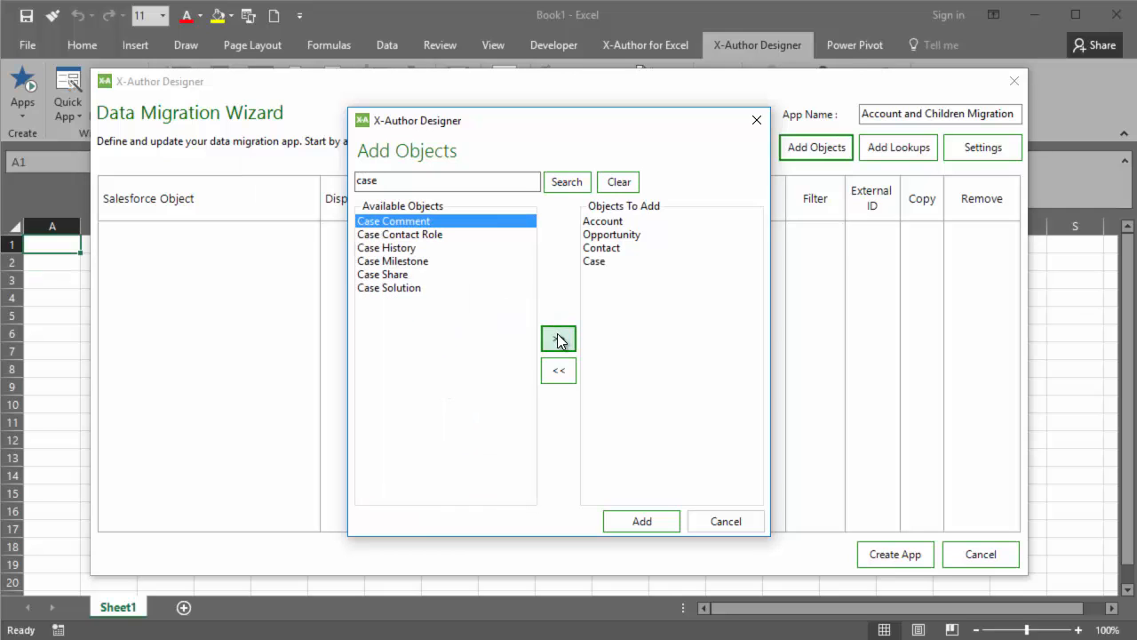
{"action": "left_click", "coordinate": [638, 521]}
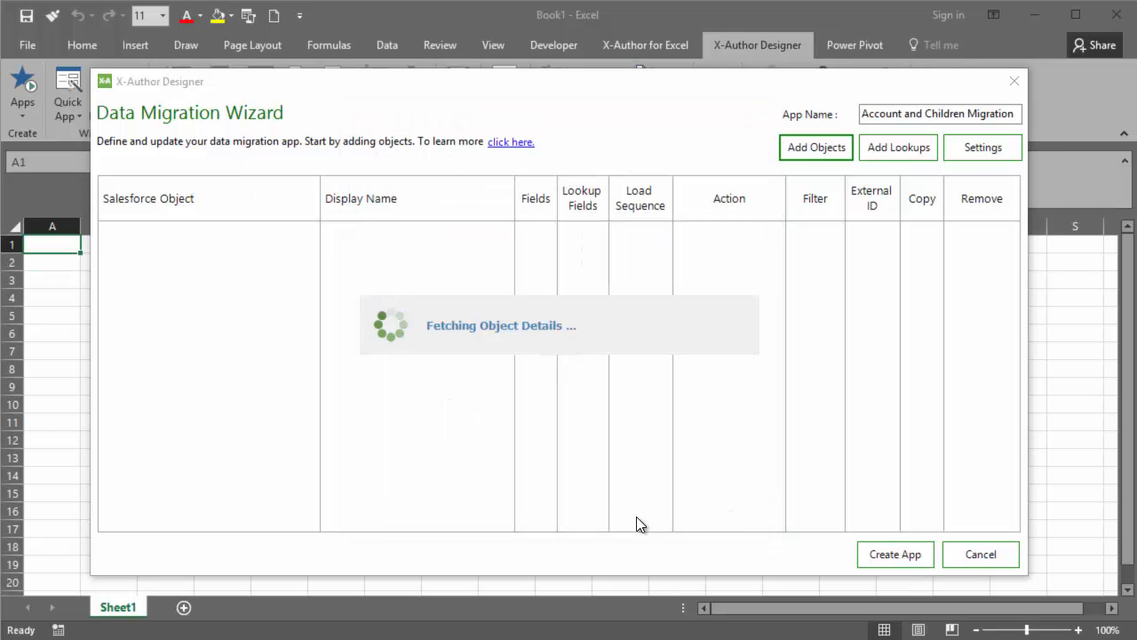
Add the Account lookup to Contact and Opportunity, and the Account and Contact lookups to Case.
{"action": "left_click", "coordinate": [926, 147]}
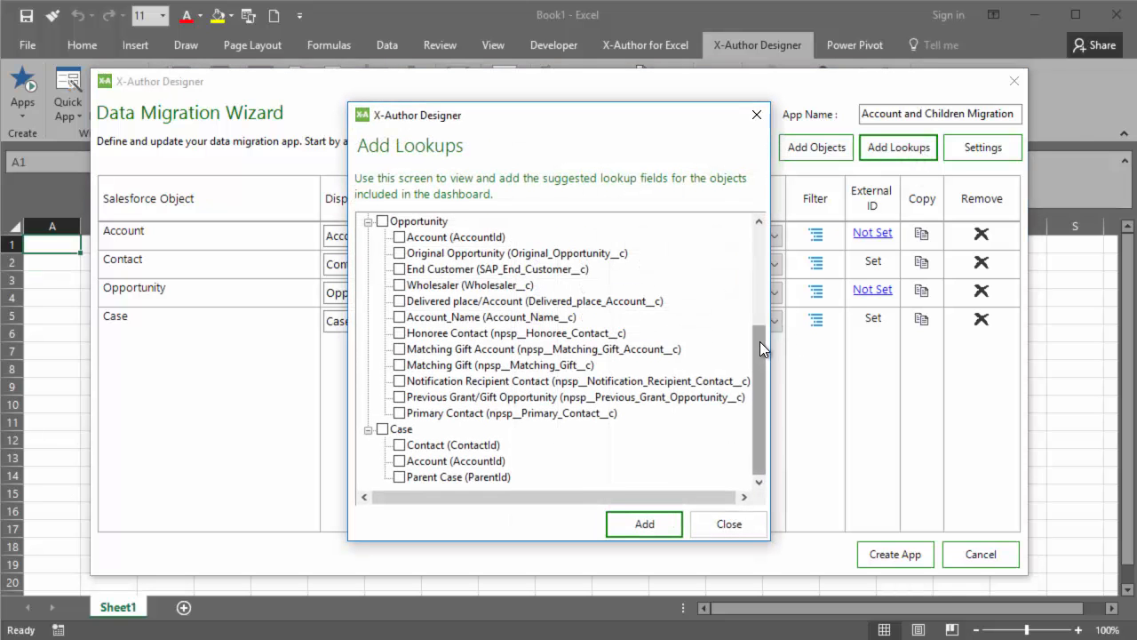
{"action": "left_click_drag", "start_coordinate": [760, 341], "coordinate": [772, 240]}
{"action": "left_click", "coordinate": [399, 349]}
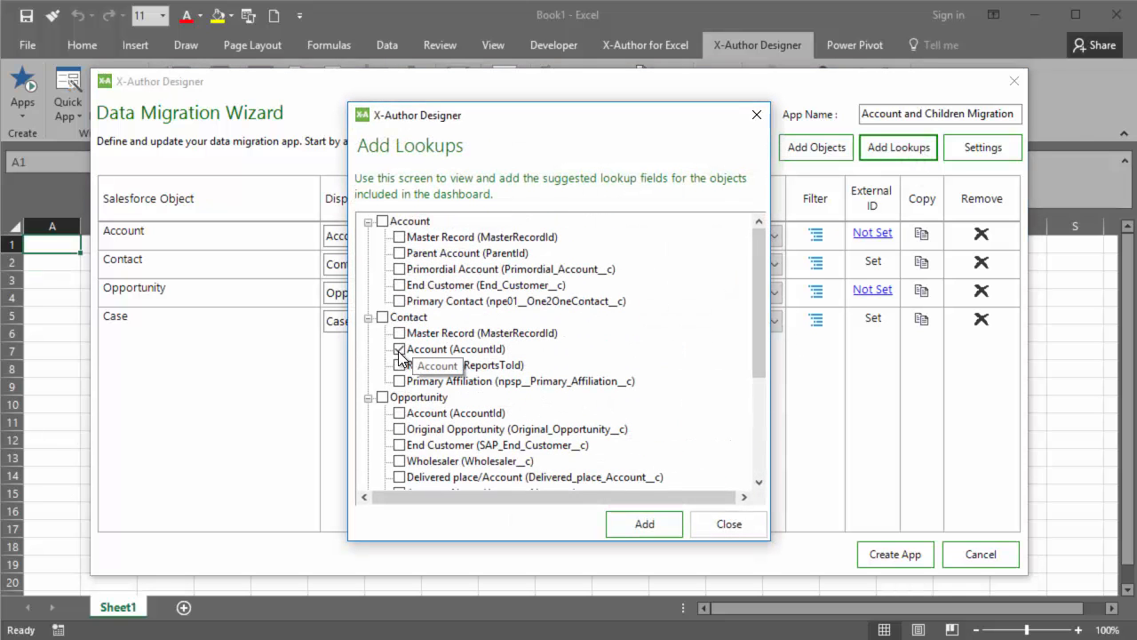
{"action": "left_click", "coordinate": [399, 416]}
{"action": "left_click_drag", "start_coordinate": [763, 339], "coordinate": [752, 440]}
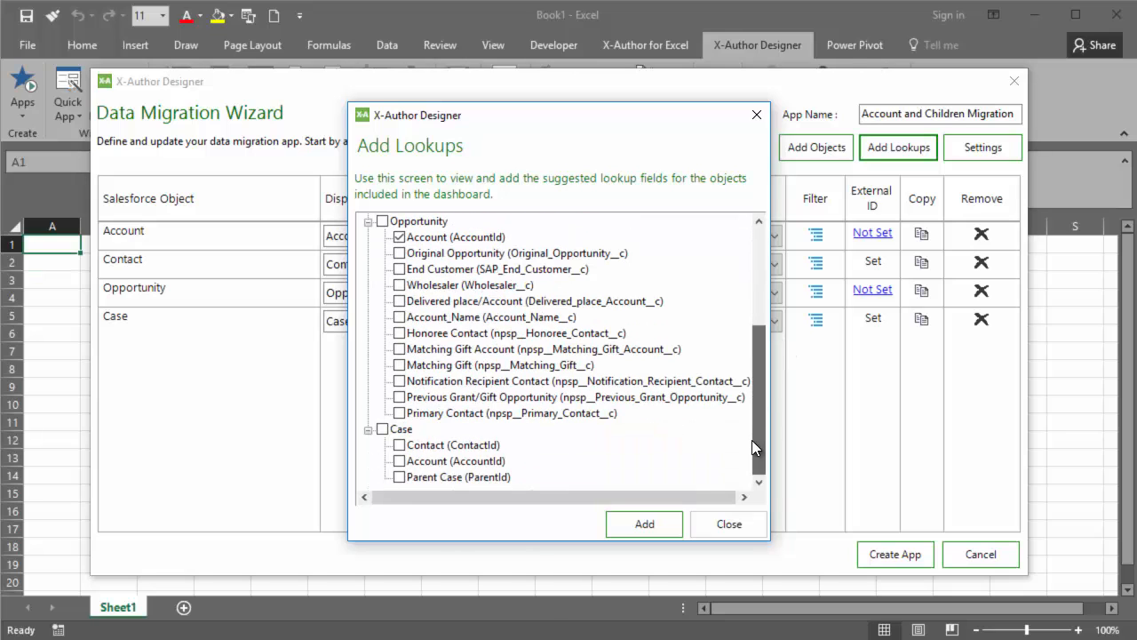
{"action": "left_click", "coordinate": [398, 462]}
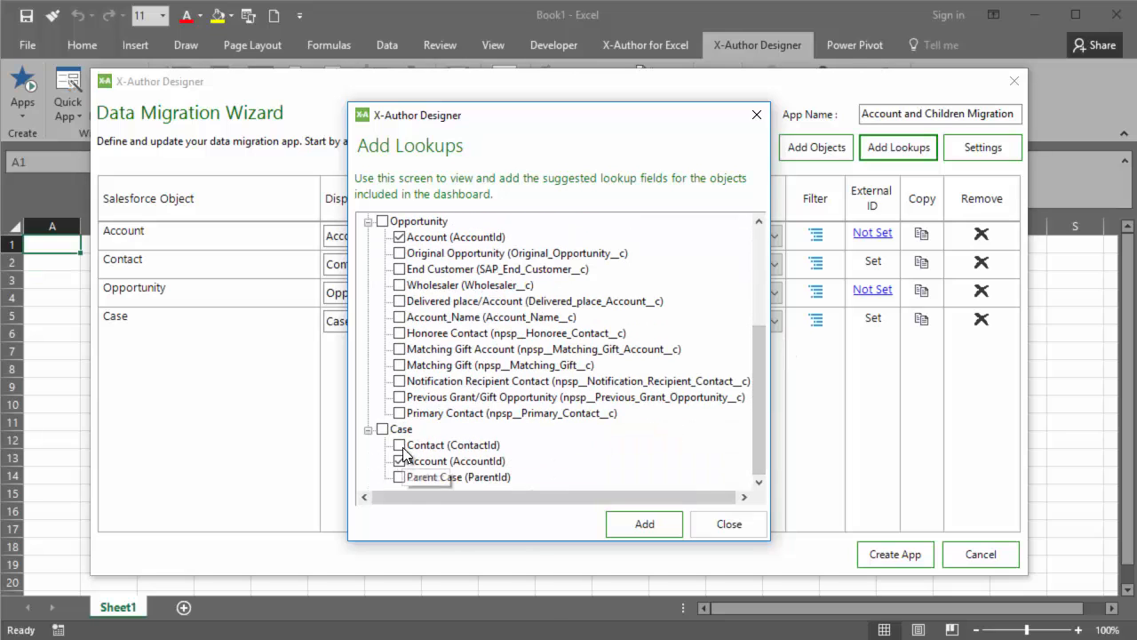
{"action": "left_click", "coordinate": [399, 445]}
{"action": "left_click", "coordinate": [645, 524]}
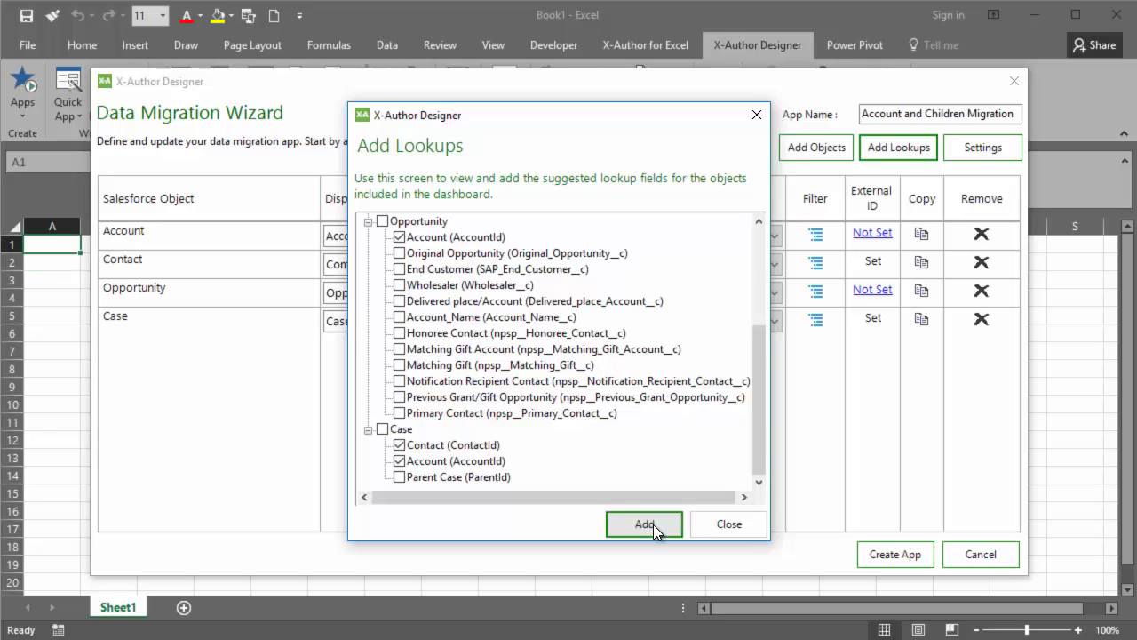
Select the Region and picklist Industry fields for the Account object.
{"action": "left_click", "coordinate": [530, 234]}
{"action": "left_click", "coordinate": [347, 198]}
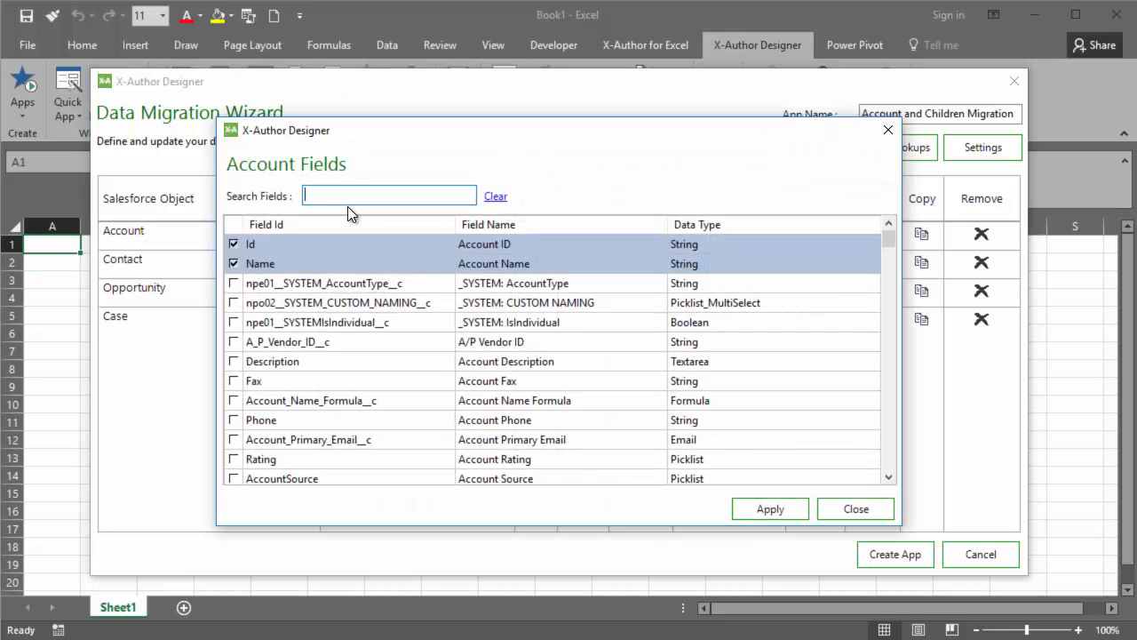
{"action": "type", "text": "reg"}
{"action": "key", "text": "BackSpace"}
{"action": "key", "text": "BackSpace"}
{"action": "key", "text": "BackSpace"}
{"action": "type", "text": "ind"}
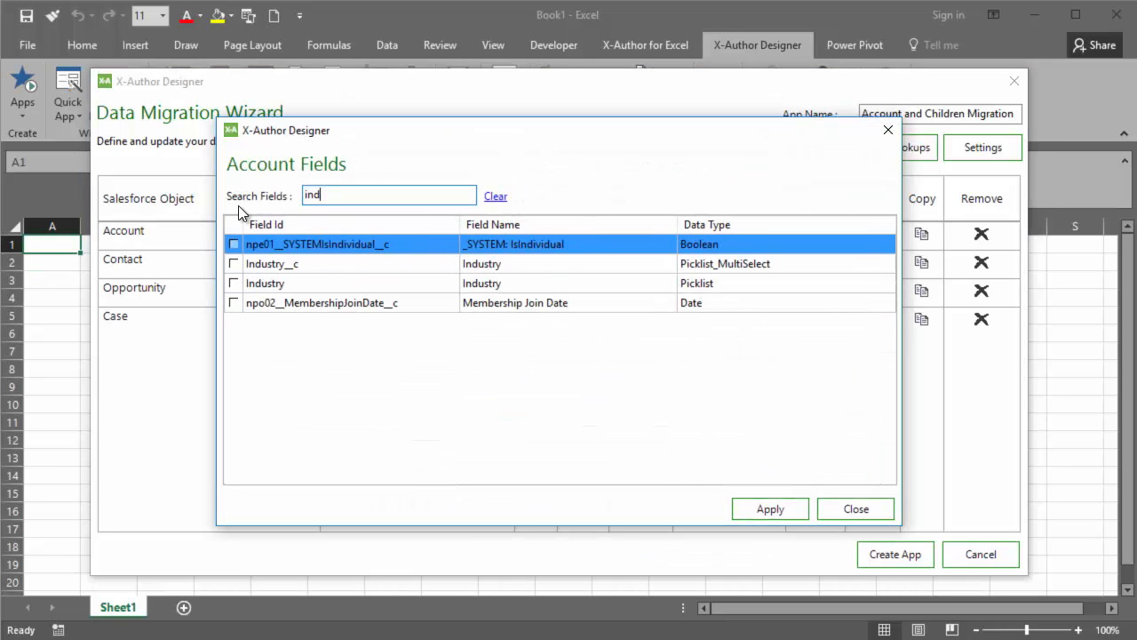
{"action": "left_click", "coordinate": [233, 283]}
Select the Owner, Annual Revenue and Account Description fields for Account and apply the field selection.
{"action": "left_click_drag", "start_coordinate": [338, 196], "coordinate": [250, 205]}
{"action": "type", "text": "owner"}
{"action": "left_click", "coordinate": [234, 243]}
{"action": "left_click_drag", "start_coordinate": [345, 196], "coordinate": [245, 210]}
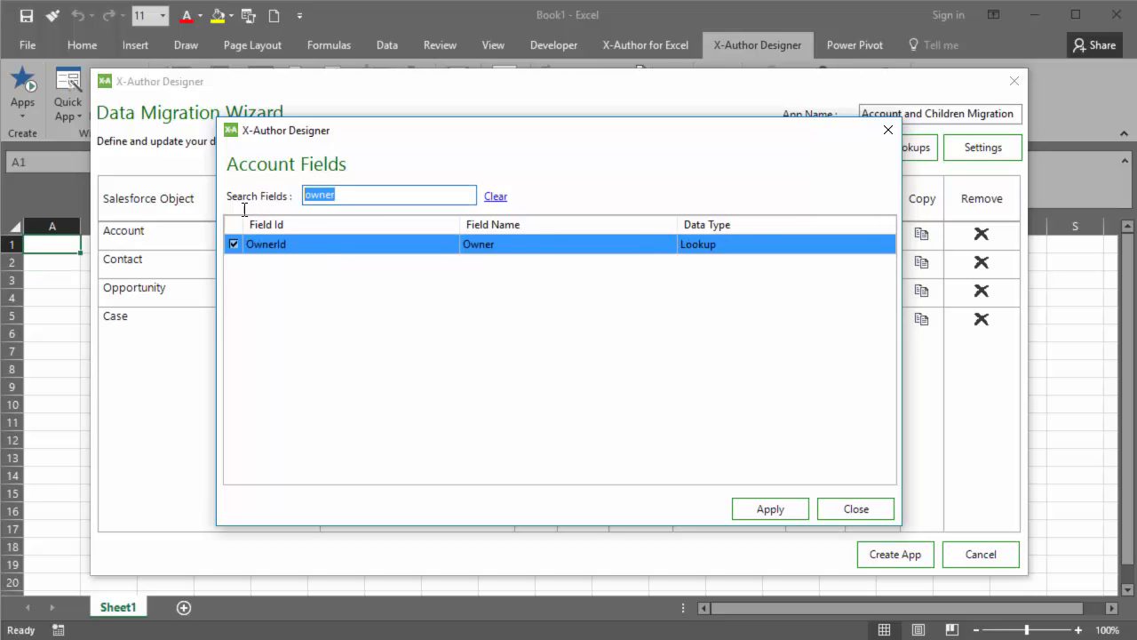
{"action": "type", "text": "reve"}
{"action": "left_click", "coordinate": [235, 263]}
{"action": "left_click_drag", "start_coordinate": [337, 195], "coordinate": [260, 207]}
{"action": "type", "text": "desc"}
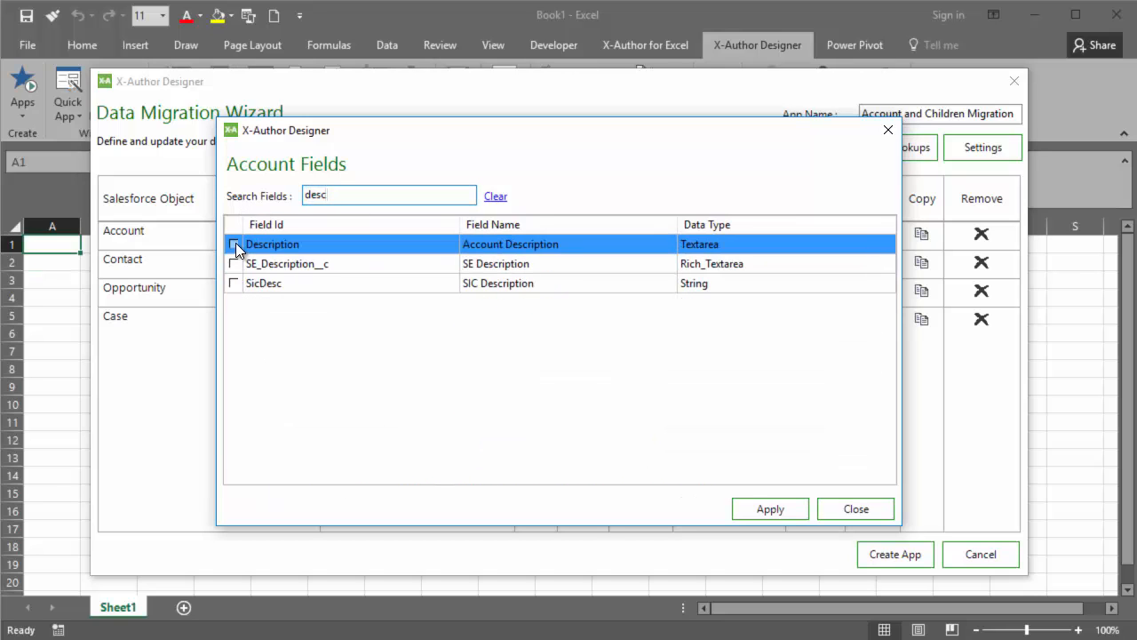
{"action": "left_click", "coordinate": [235, 243]}
{"action": "left_click", "coordinate": [791, 506]}
Select the First Name and Last Name fields for the Contact object.
{"action": "left_click", "coordinate": [536, 263]}
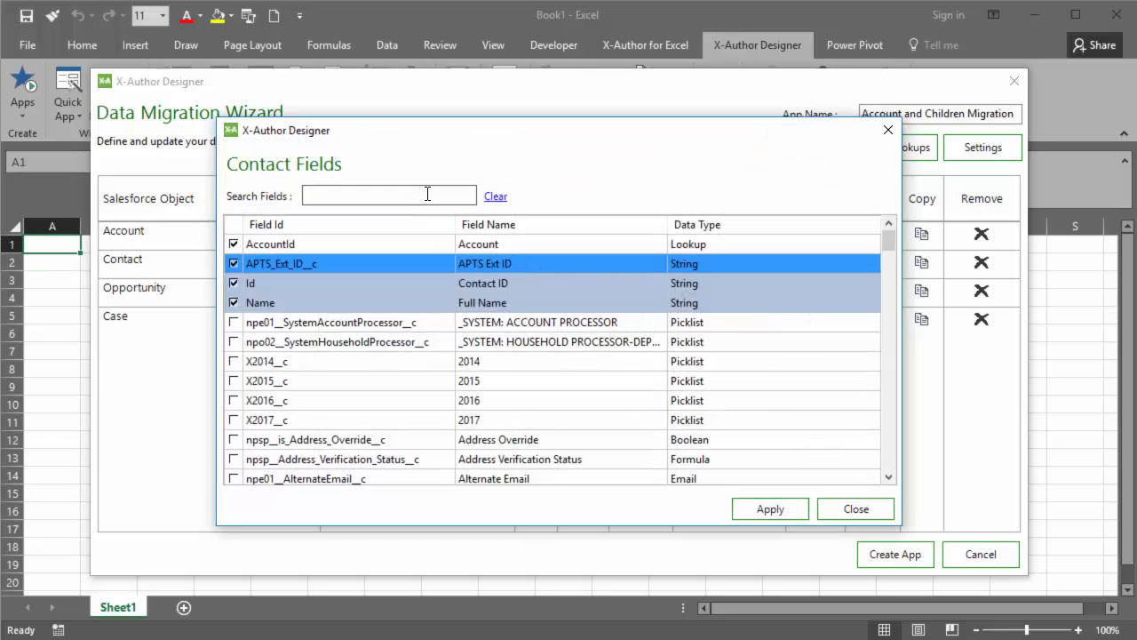
{"action": "left_click", "coordinate": [427, 193]}
{"action": "type", "text": "first"}
{"action": "left_click", "coordinate": [233, 263]}
{"action": "left_click_drag", "start_coordinate": [337, 195], "coordinate": [263, 199]}
{"action": "type", "text": "last"}
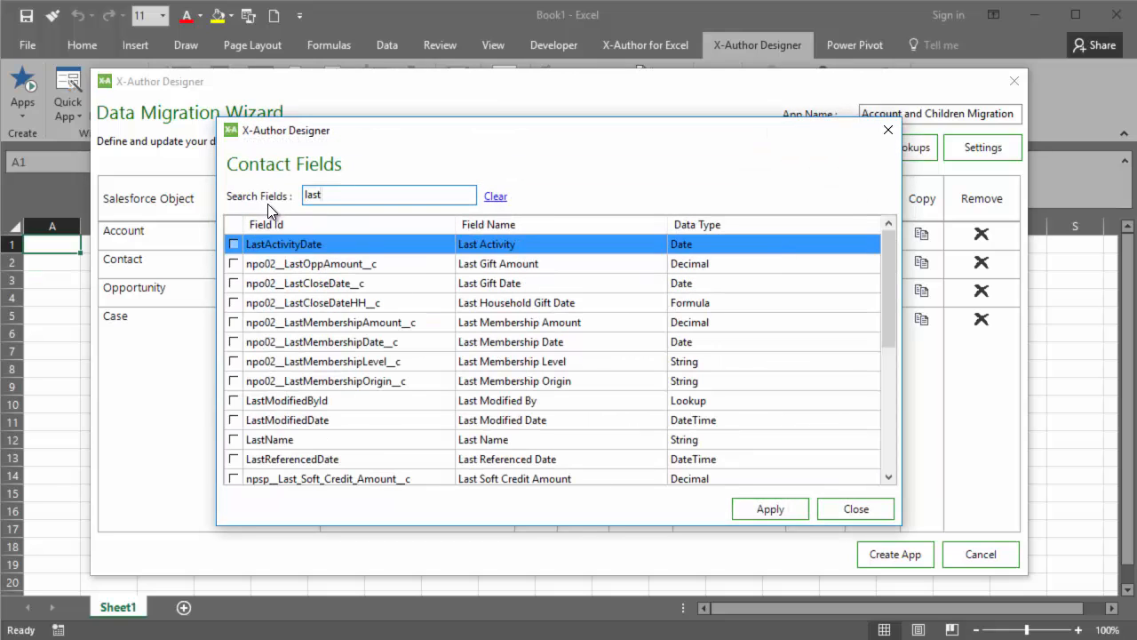
{"action": "left_click", "coordinate": [234, 440]}
Select the Title and Owner fields for Contact, check the Account lookup field, and apply the selection.
{"action": "left_click_drag", "start_coordinate": [333, 195], "coordinate": [300, 197]}
{"action": "type", "text": "tit"}
{"action": "left_click", "coordinate": [234, 302]}
{"action": "type", "text": "own"}
{"action": "left_click", "coordinate": [234, 244]}
{"action": "type", "text": "acc"}
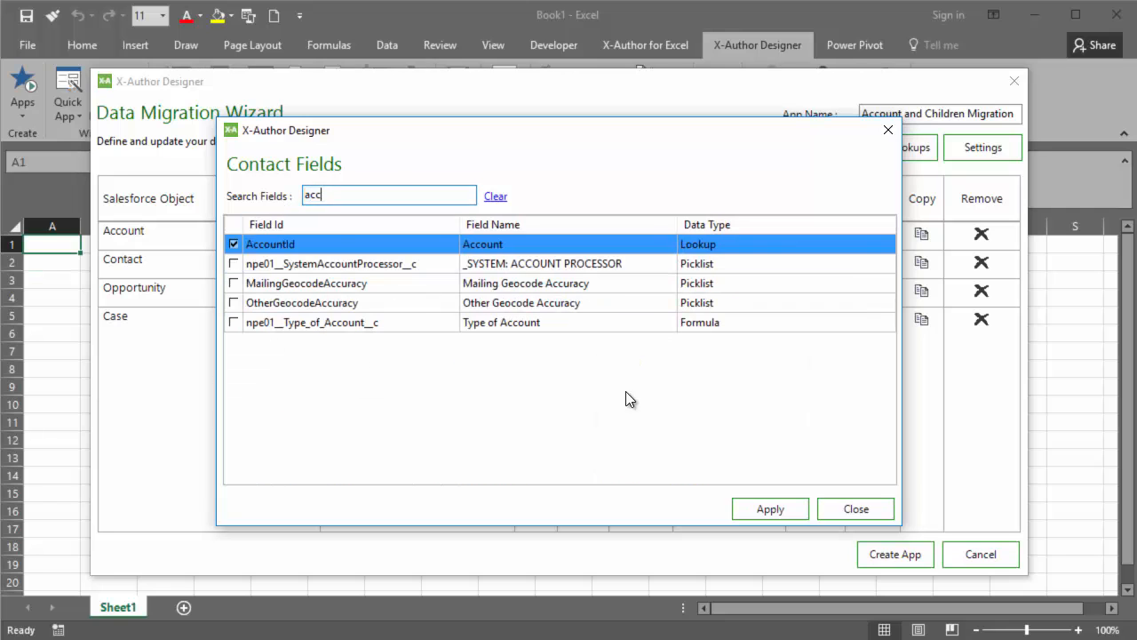
{"action": "left_click", "coordinate": [770, 509]}
Select the Stage, Amount and Close Date fields for the Opportunity object.
{"action": "left_click", "coordinate": [536, 289]}
{"action": "type", "text": "stage"}
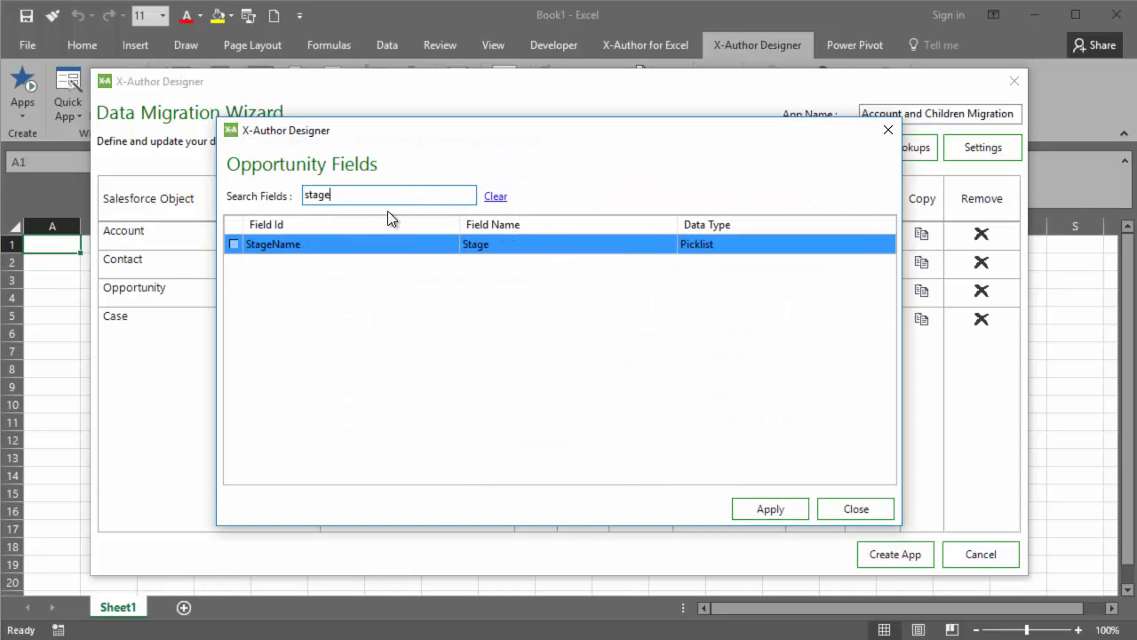
{"action": "left_click_drag", "start_coordinate": [388, 197], "coordinate": [302, 197]}
{"action": "type", "text": "amo"}
{"action": "left_click", "coordinate": [234, 245]}
{"action": "type", "text": "clo"}
{"action": "left_click", "coordinate": [234, 264]}
Select two Opportunity fields matching "ne" plus Description, and apply the field selection.
{"action": "type", "text": "ne"}
{"action": "left_click", "coordinate": [233, 360]}
{"action": "left_click", "coordinate": [234, 380]}
{"action": "type", "text": "des"}
{"action": "left_click", "coordinate": [234, 243]}
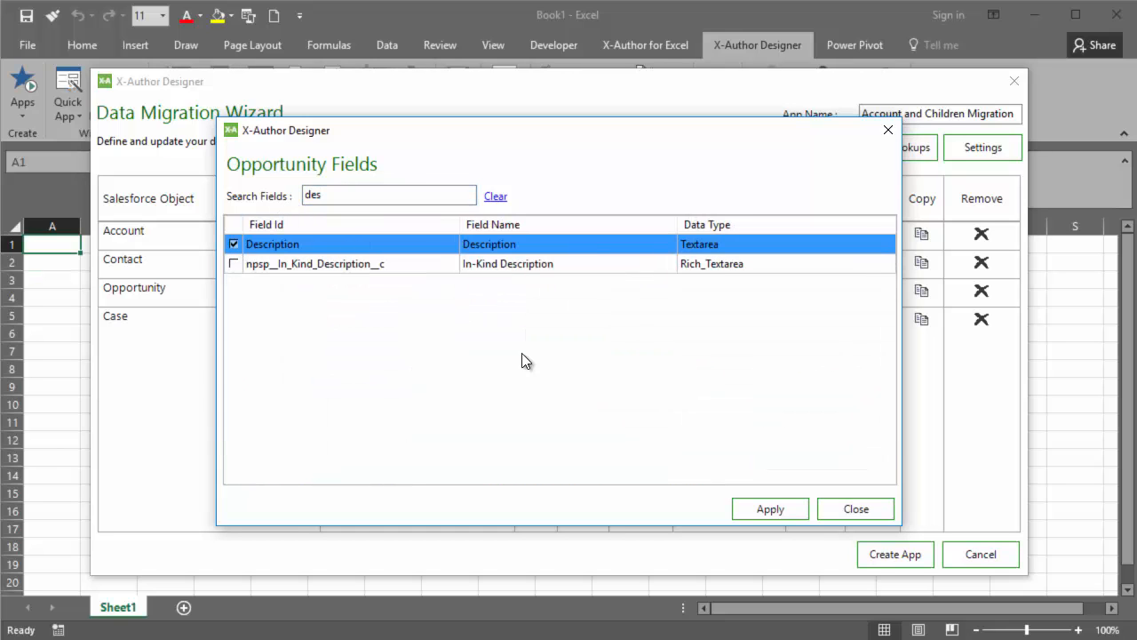
{"action": "left_click", "coordinate": [769, 508]}
Select Case Number, Case Origin, Closed and further fields for the Case object, leaving Attachment out, and apply the selection.
{"action": "left_click", "coordinate": [536, 320]}
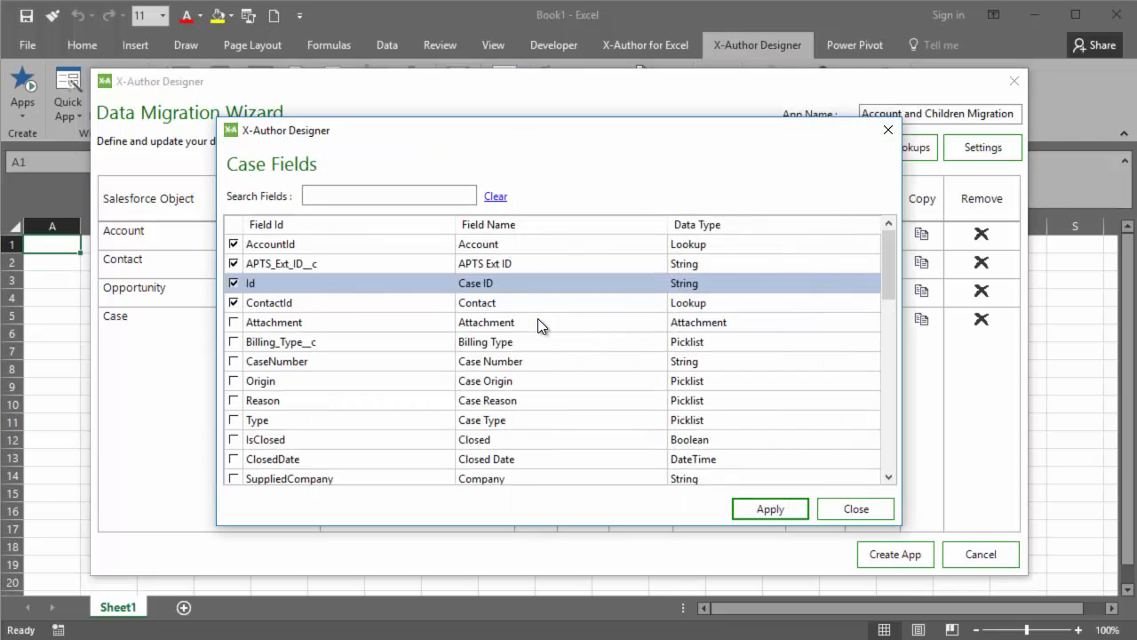
{"action": "left_click", "coordinate": [234, 321]}
{"action": "left_click", "coordinate": [233, 323]}
{"action": "left_click", "coordinate": [234, 360]}
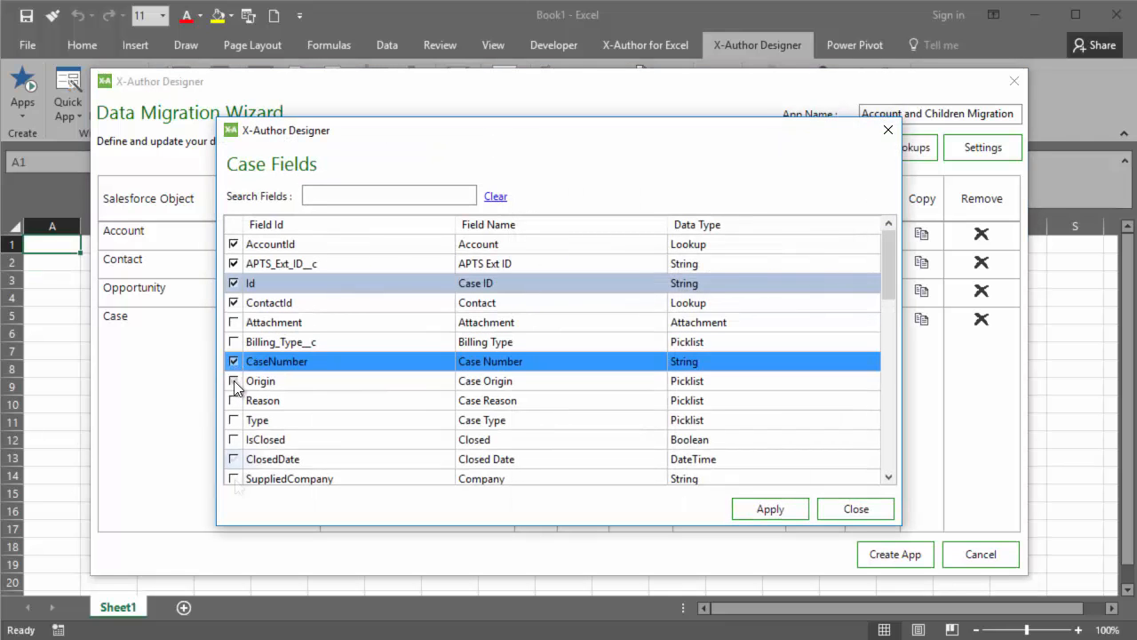
{"action": "left_click", "coordinate": [233, 380]}
{"action": "left_click", "coordinate": [234, 439]}
{"action": "left_click", "coordinate": [234, 478]}
{"action": "scroll", "coordinate": [234, 440], "scroll_direction": "down", "scroll_amount": 3}
{"action": "left_click", "coordinate": [750, 509]}
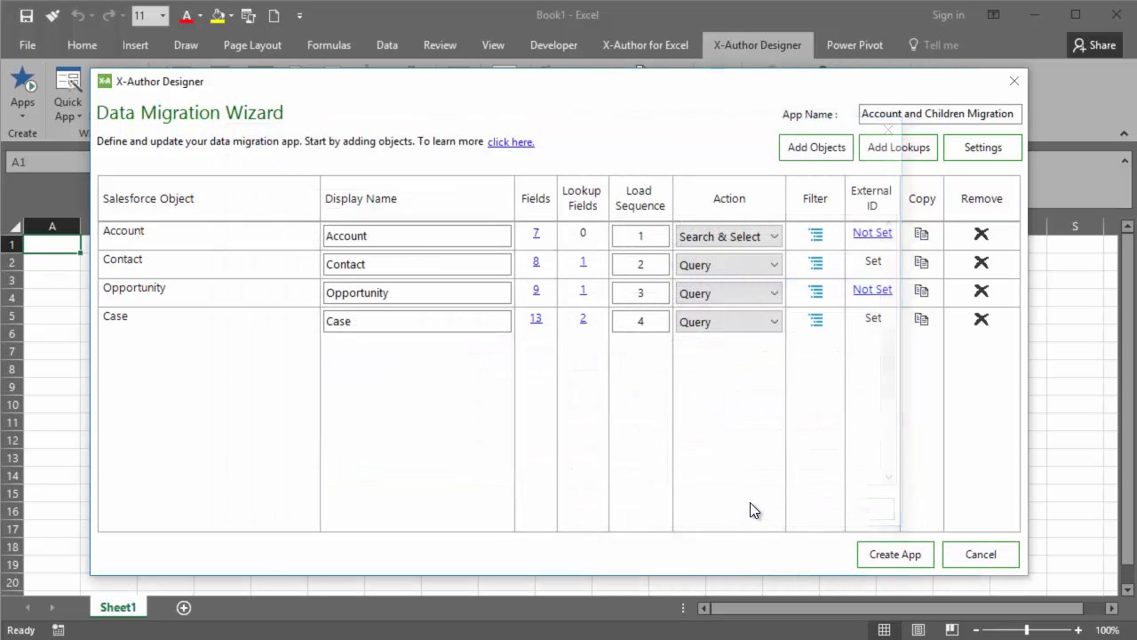
Set External_ID__c as the external ID for both the Account and Opportunity objects.
{"action": "left_click", "coordinate": [874, 235]}
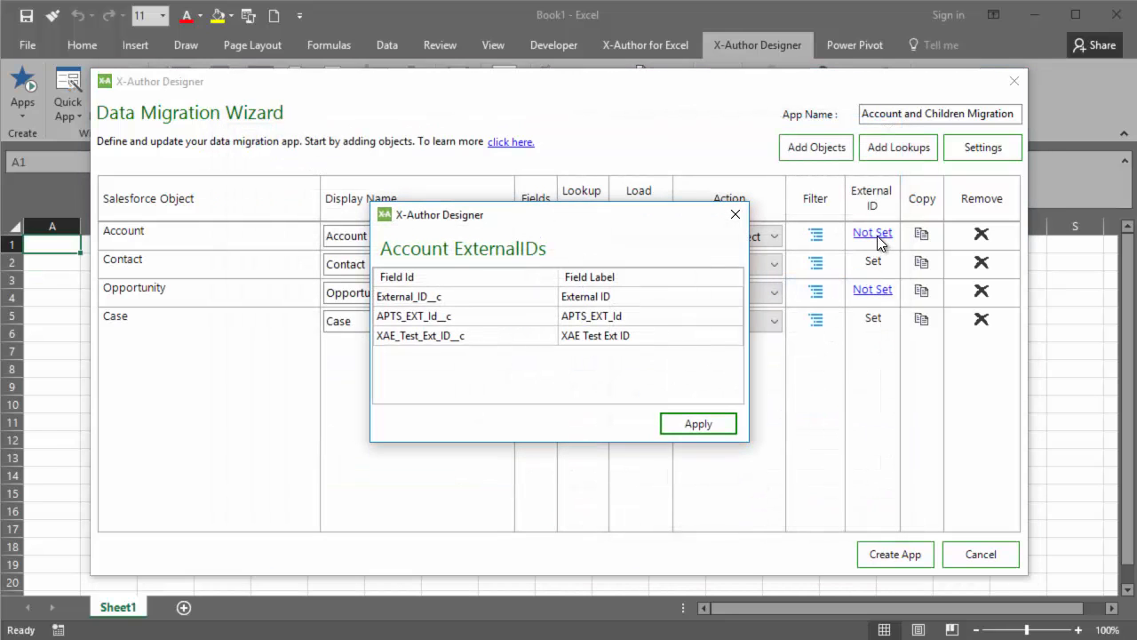
{"action": "left_click", "coordinate": [441, 296]}
{"action": "left_click", "coordinate": [698, 422]}
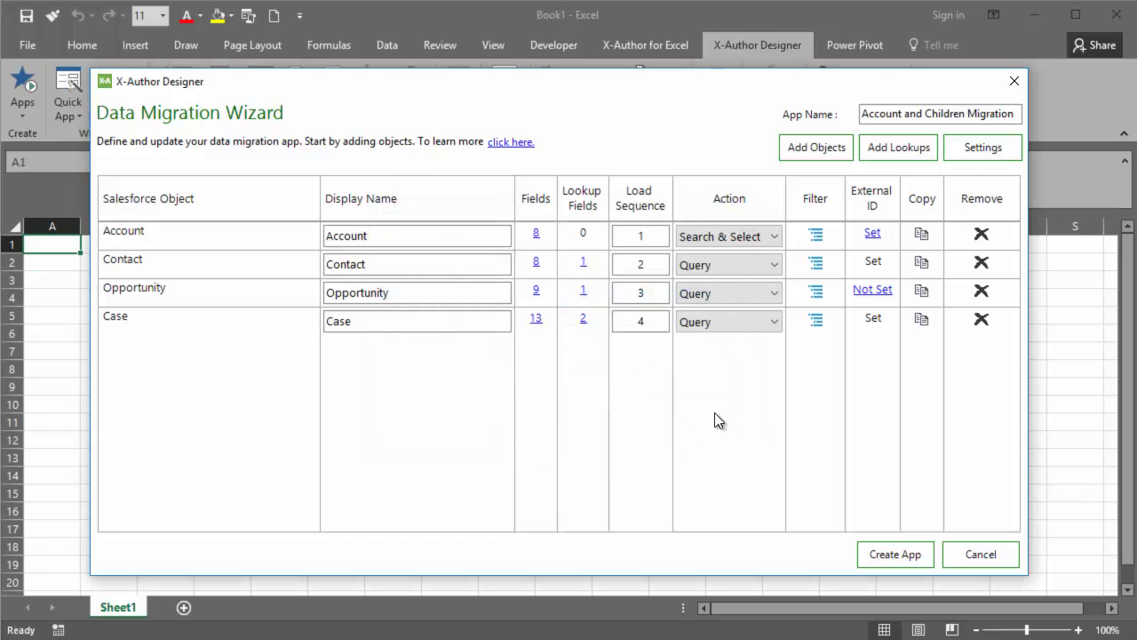
{"action": "left_click", "coordinate": [862, 297]}
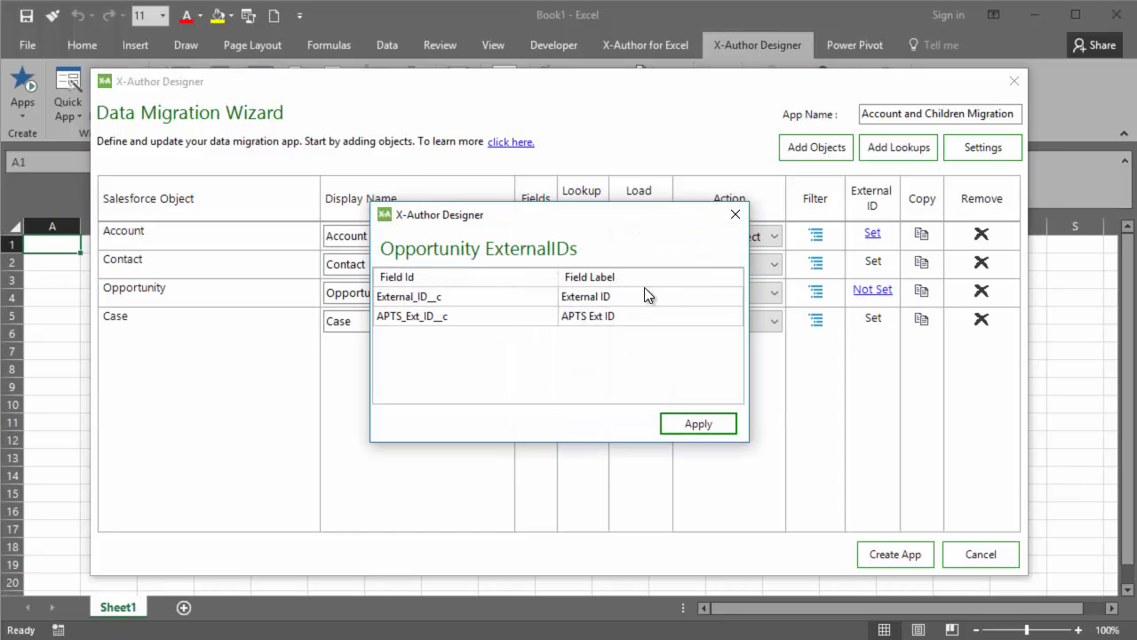
{"action": "left_click", "coordinate": [644, 296]}
{"action": "left_click", "coordinate": [705, 430]}
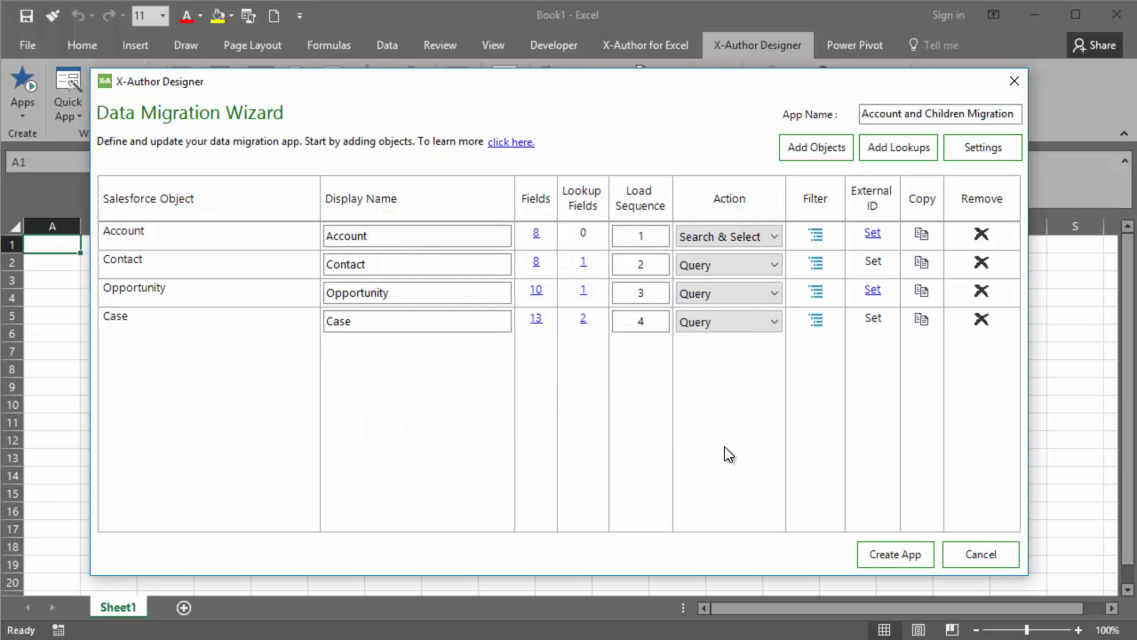
Create the migration app from the wizard and preview it at runtime.
{"action": "left_click", "coordinate": [896, 552]}
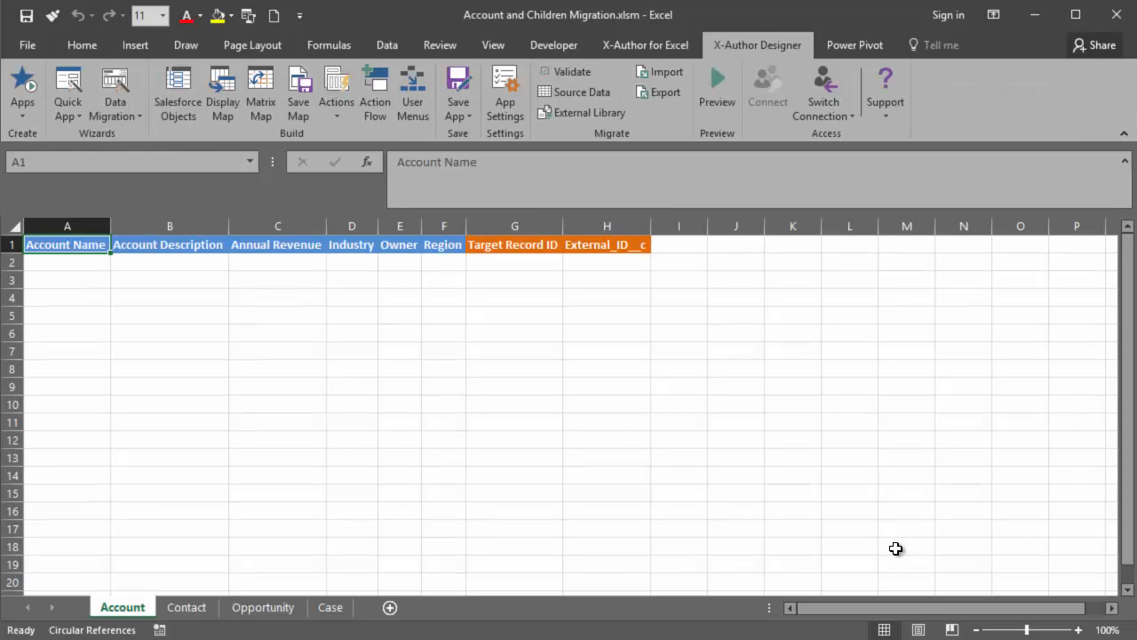
{"action": "left_click", "coordinate": [728, 87]}
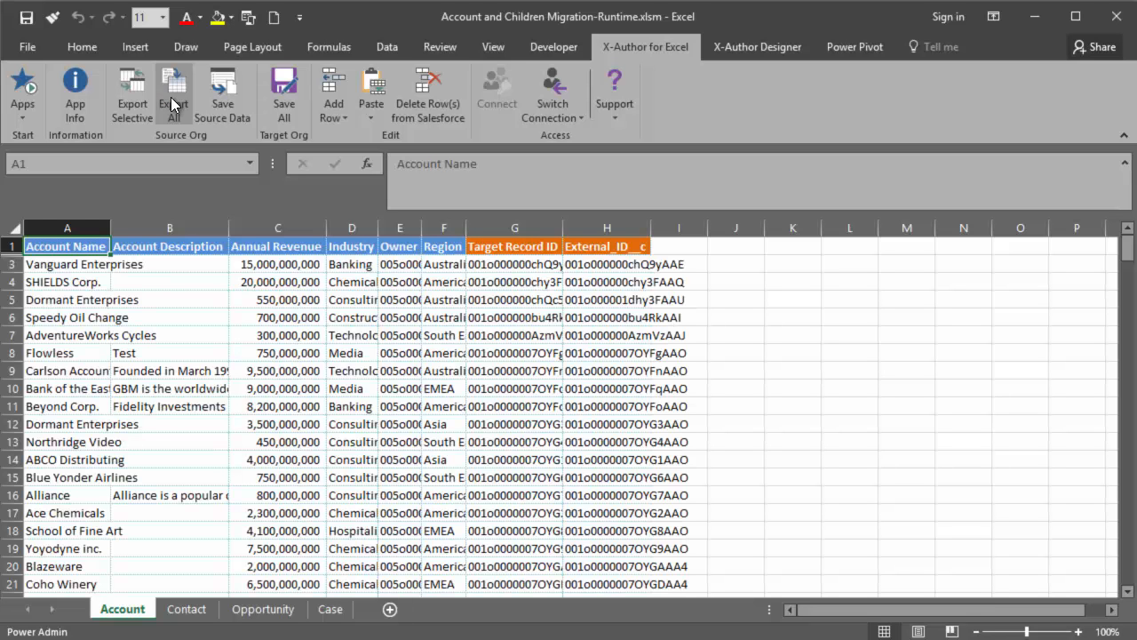
Review the exported source records on the Account, Contact, Opportunity and Case sheets.
{"action": "left_click", "coordinate": [85, 264]}
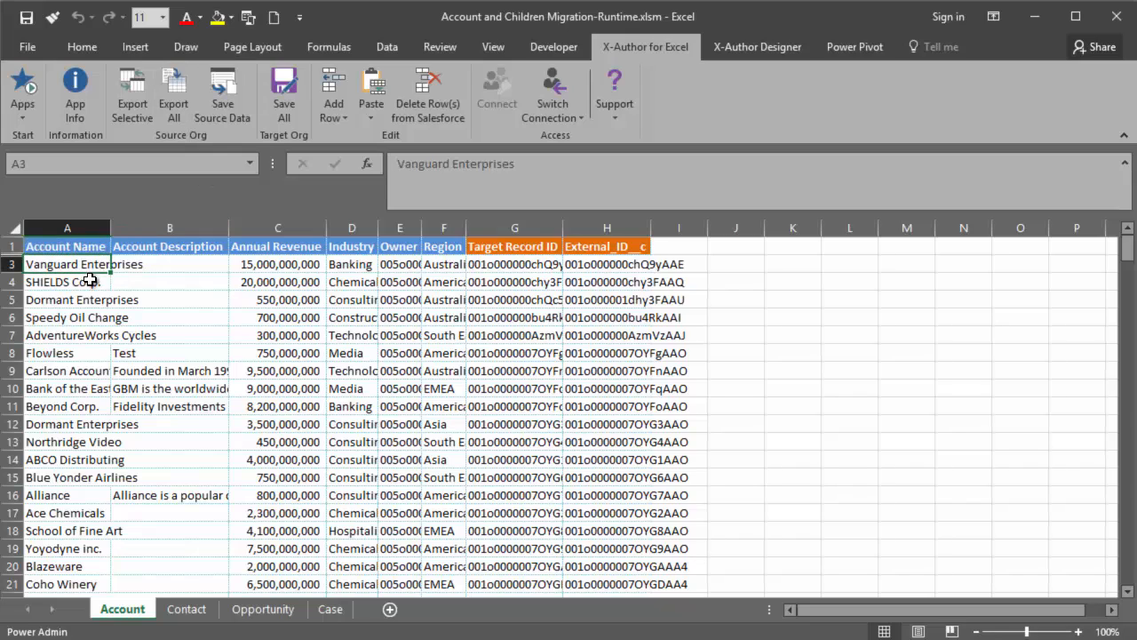
{"action": "scroll", "coordinate": [93, 310], "scroll_direction": "down", "scroll_amount": 16}
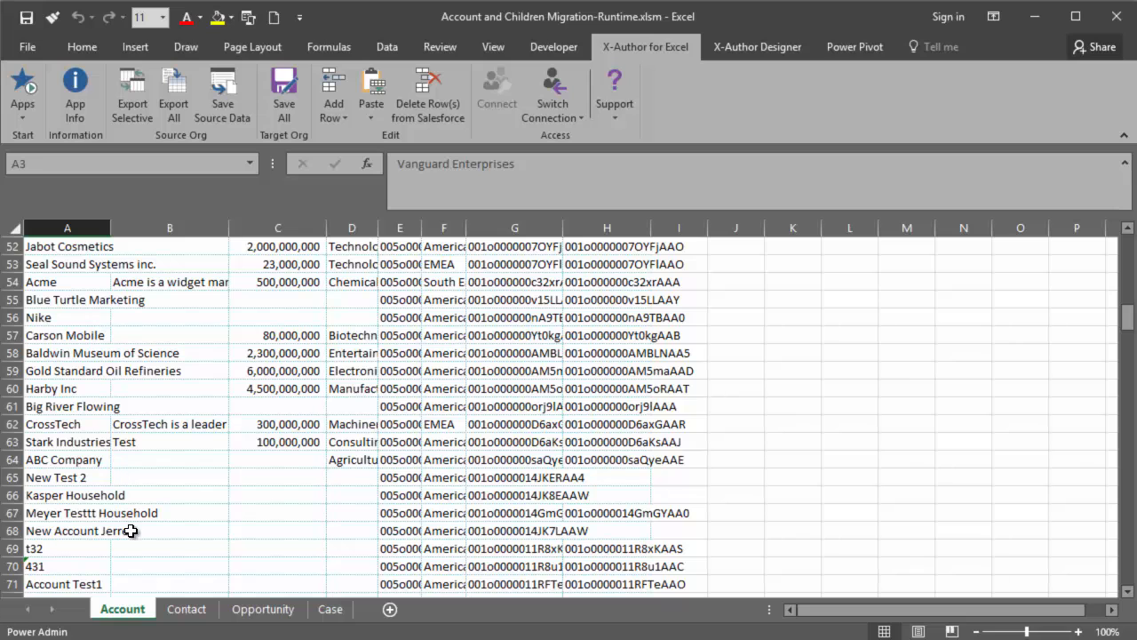
{"action": "left_click", "coordinate": [187, 611]}
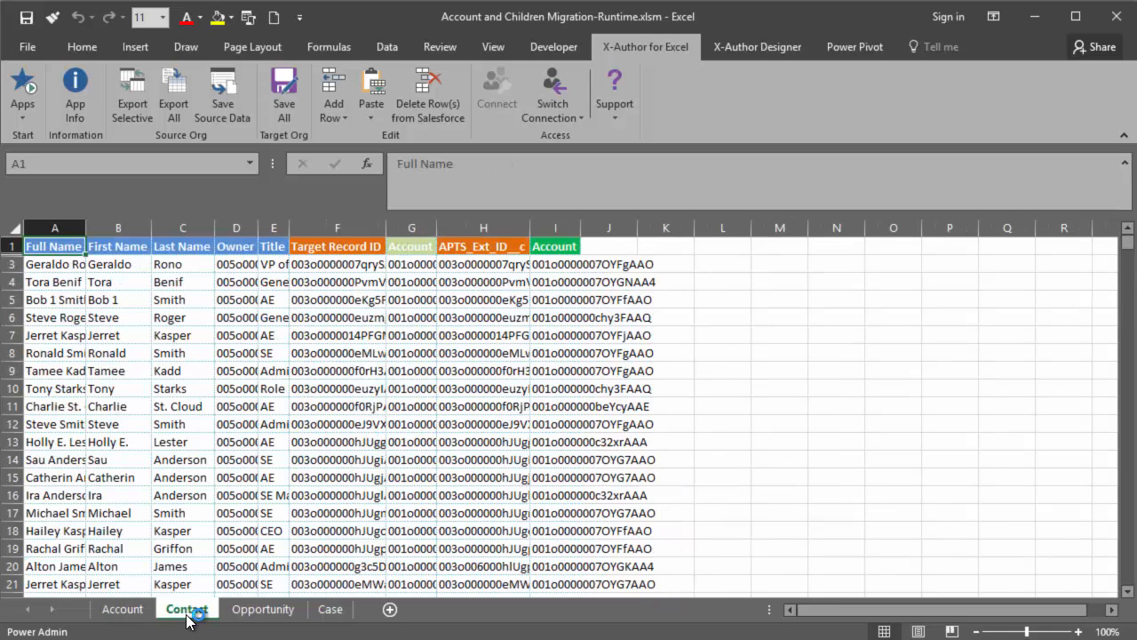
{"action": "left_click", "coordinate": [248, 611]}
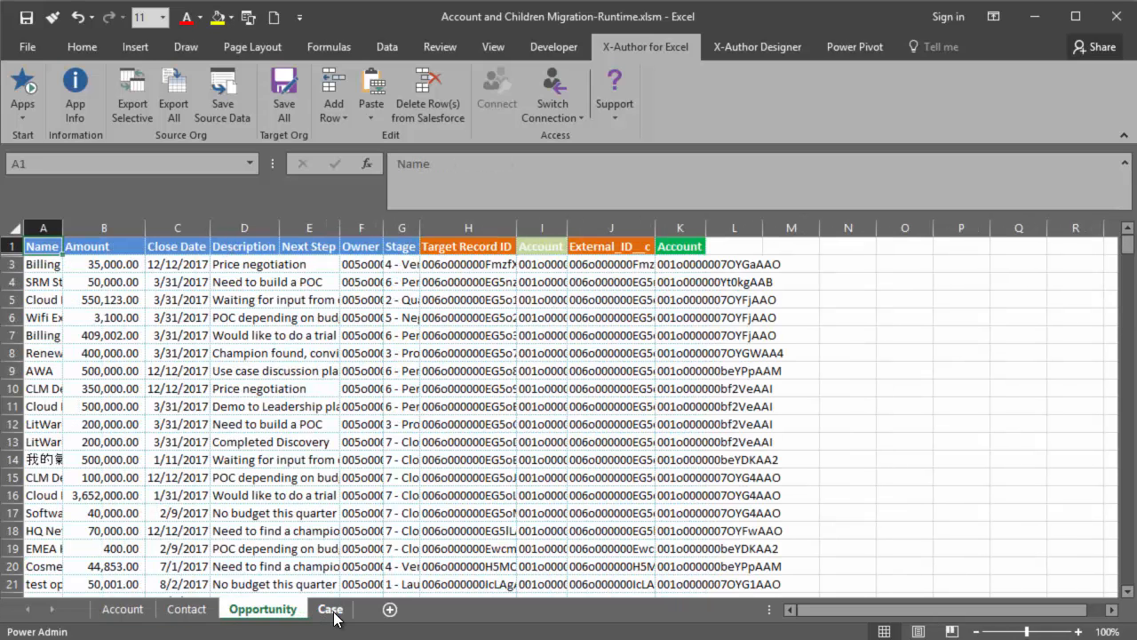
{"action": "left_click", "coordinate": [331, 611]}
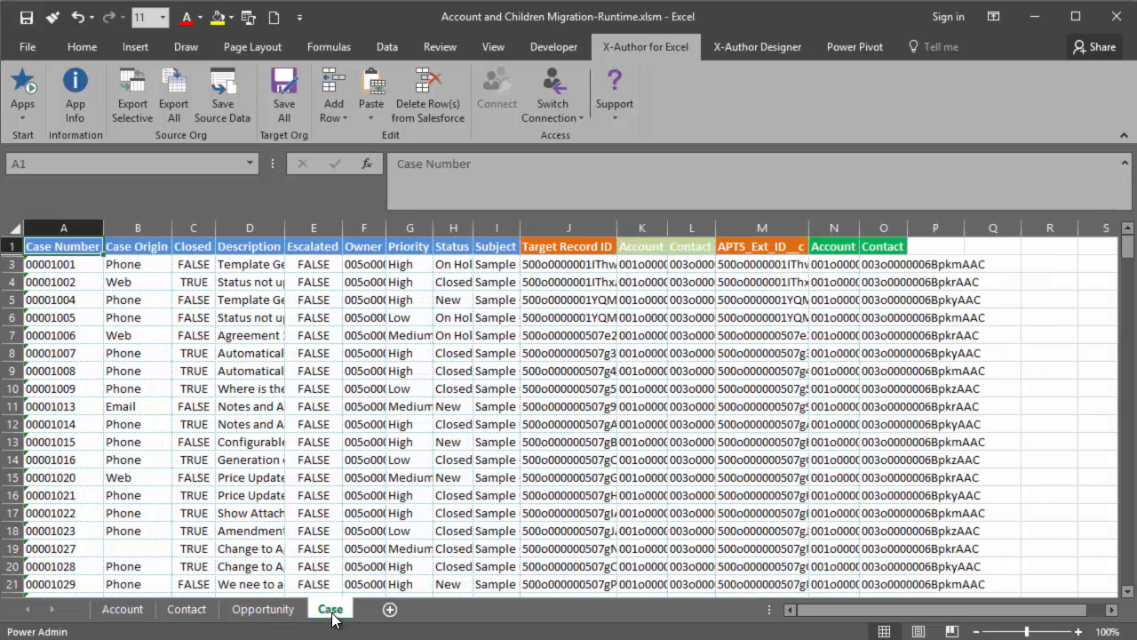
Save the exported source data to the Desktop as an Excel workbook named Test Data Migration.
{"action": "left_click", "coordinate": [227, 99]}
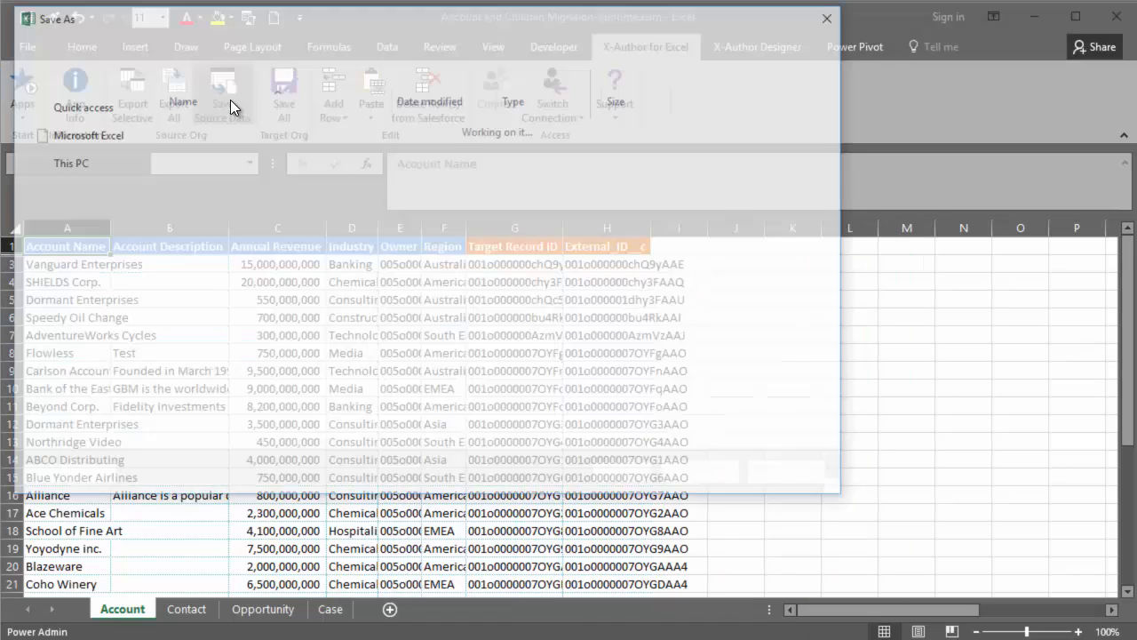
{"action": "left_click", "coordinate": [89, 155]}
{"action": "left_click", "coordinate": [199, 359]}
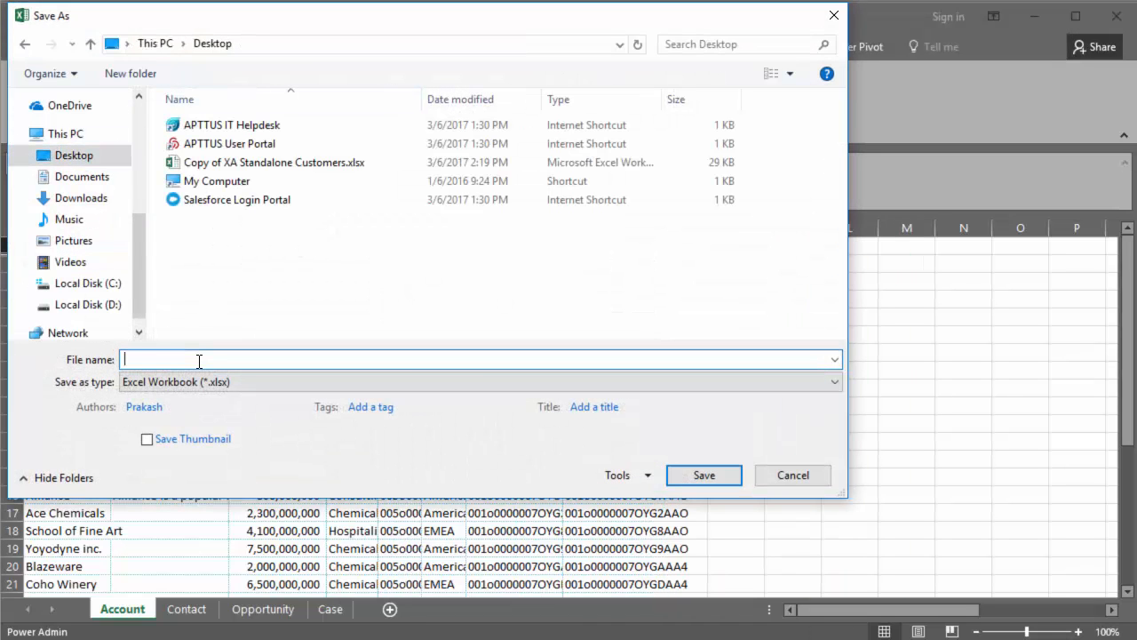
{"action": "key", "text": "Return"}
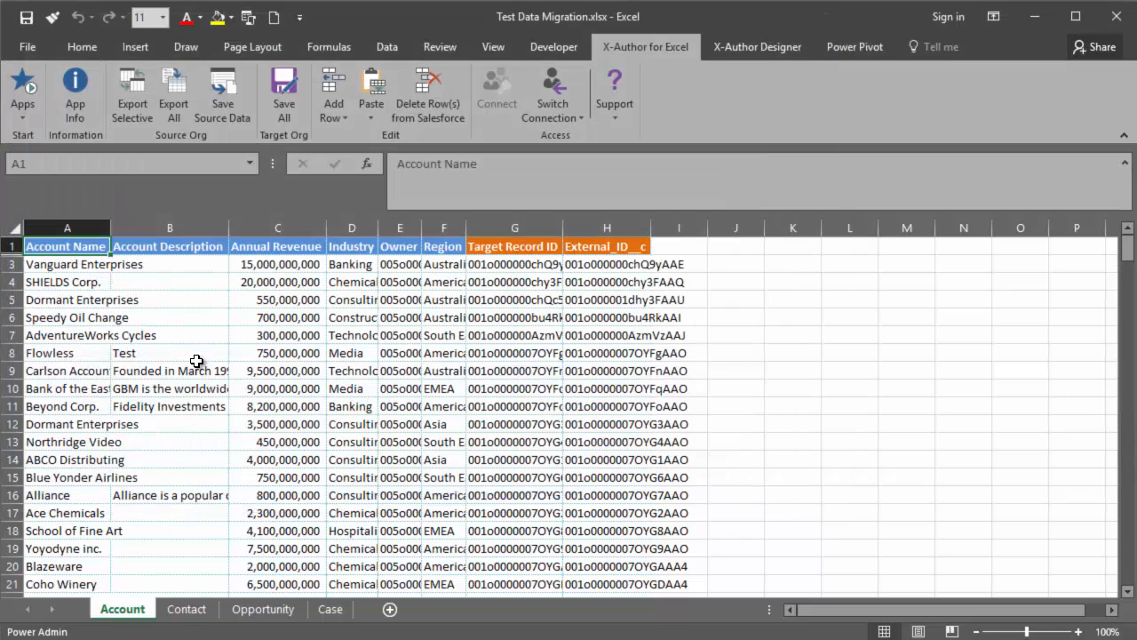
Close the open migration workbooks and launch the Account and Children Migration app from a new blank workbook.
{"action": "left_click", "coordinate": [1118, 12]}
{"action": "left_click", "coordinate": [1117, 13]}
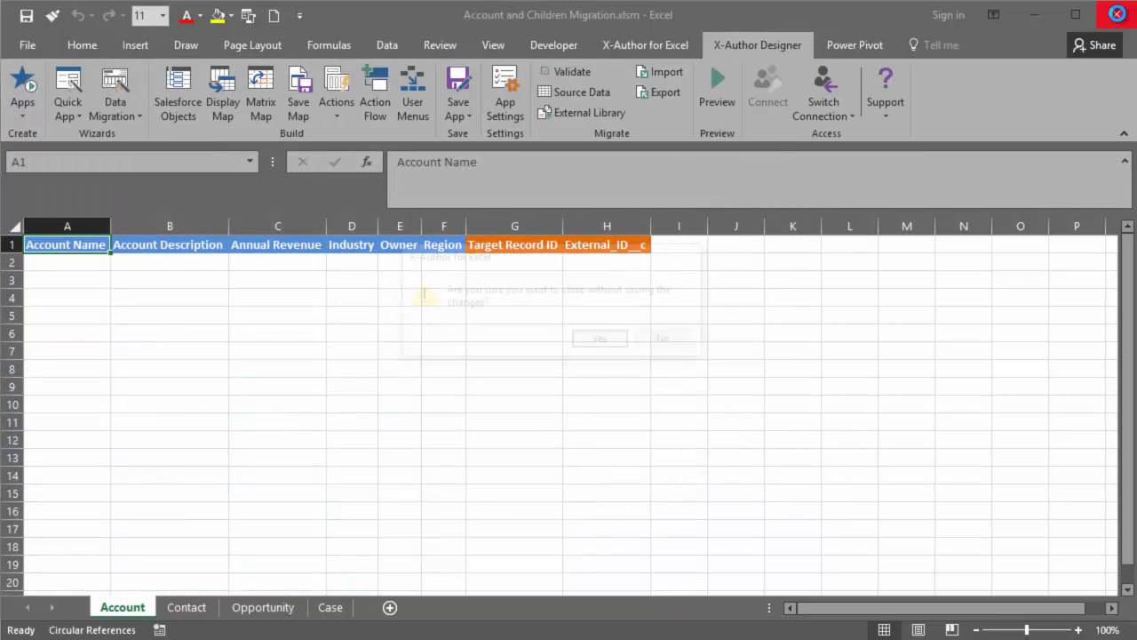
{"action": "key", "text": "n"}
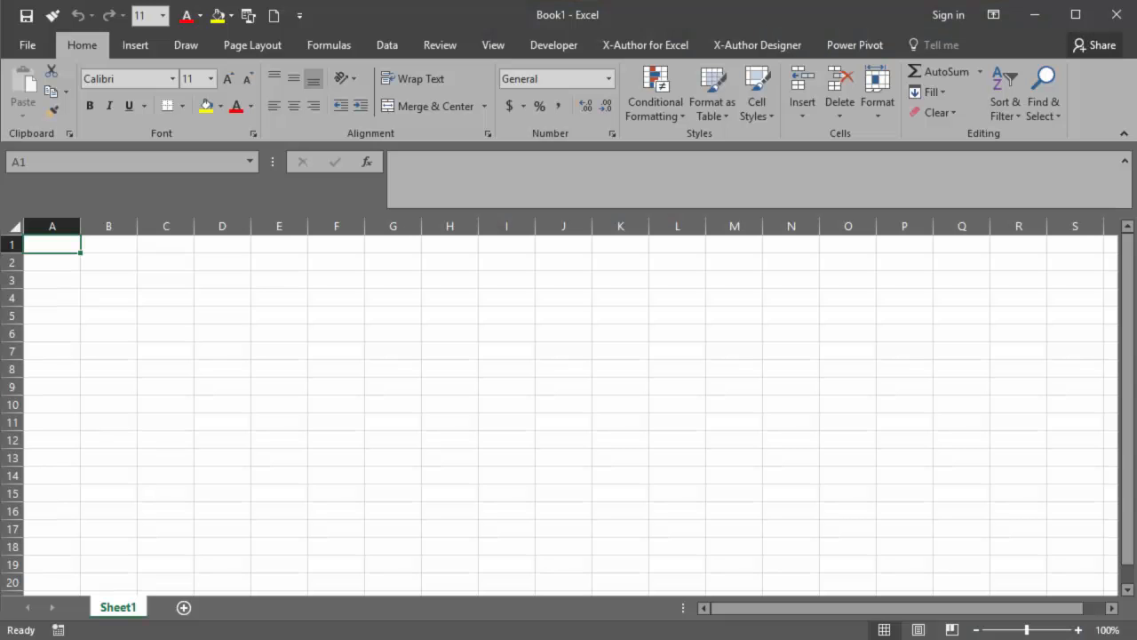
{"action": "left_click", "coordinate": [644, 46]}
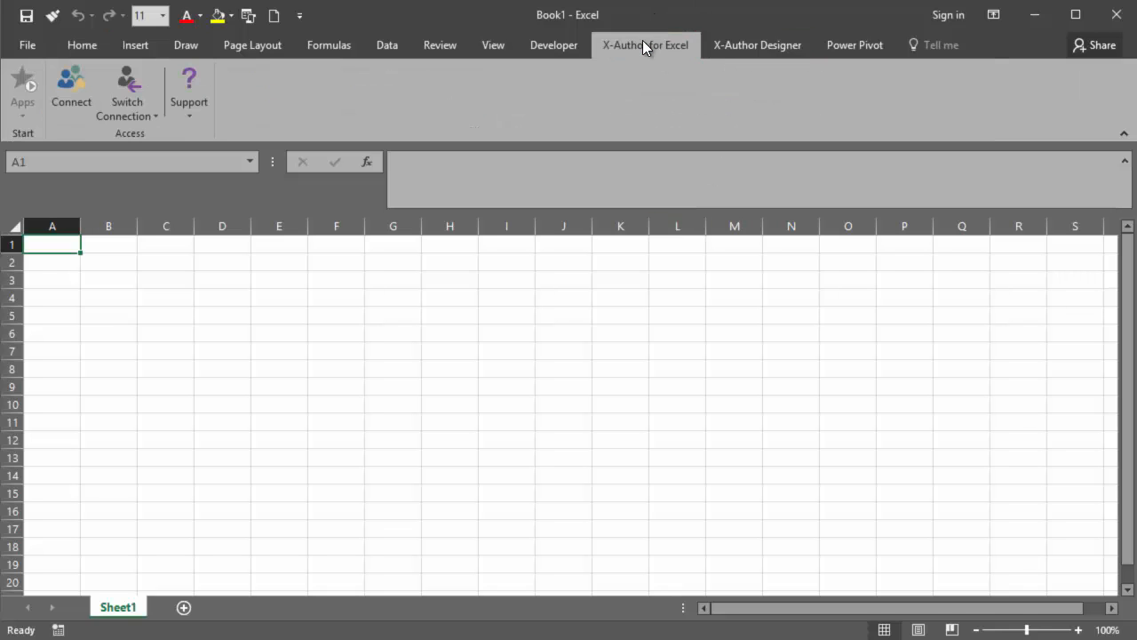
{"action": "left_click", "coordinate": [16, 114]}
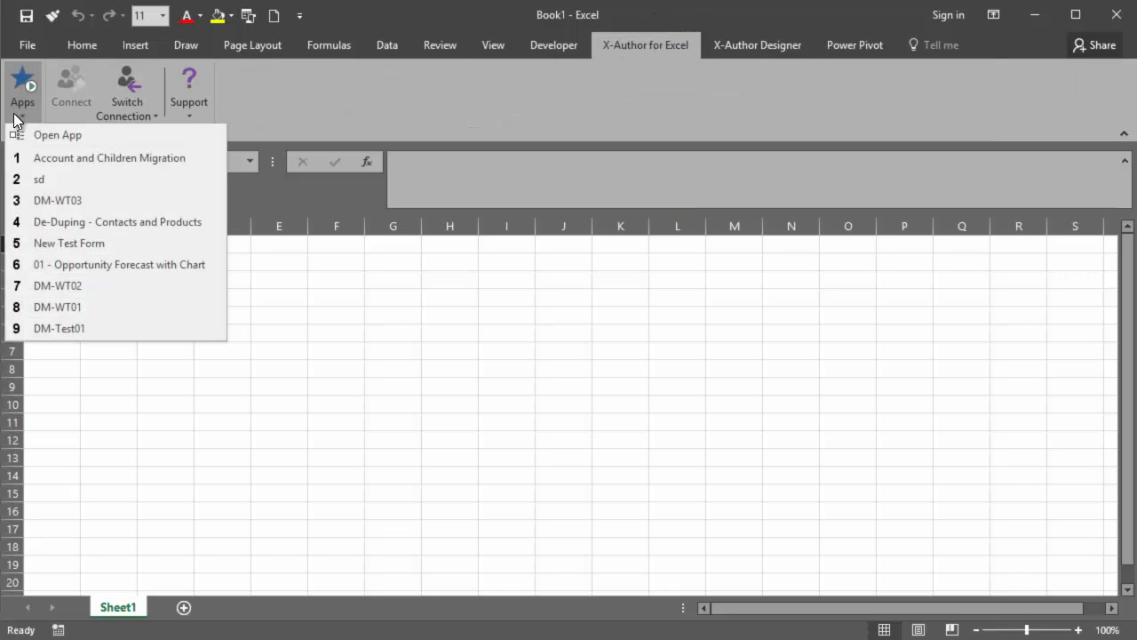
{"action": "left_click", "coordinate": [77, 157]}
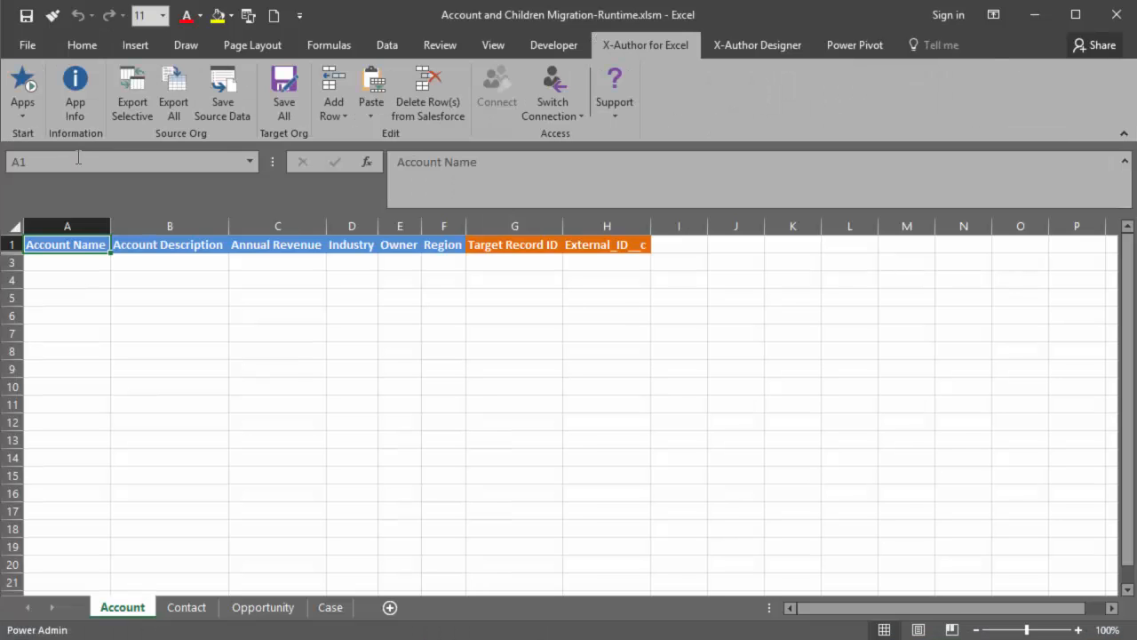
Paste the source data from Test Data Migration.xlsx on the Desktop into the app using Paste from Mapping.
{"action": "left_click", "coordinate": [375, 118]}
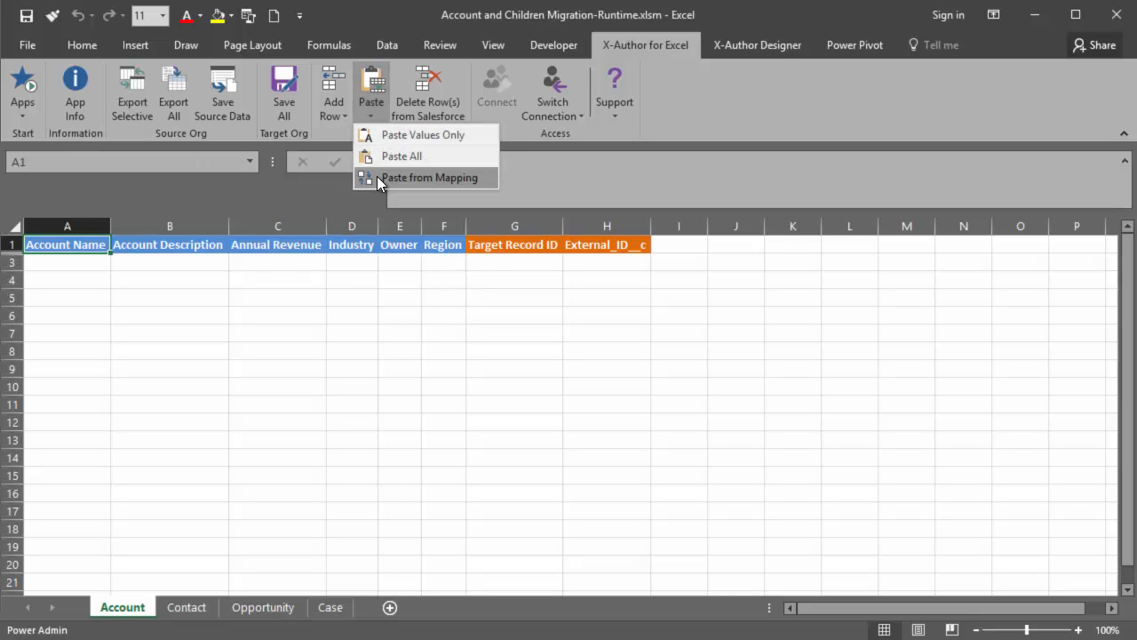
{"action": "left_click", "coordinate": [376, 177]}
{"action": "left_click", "coordinate": [715, 340]}
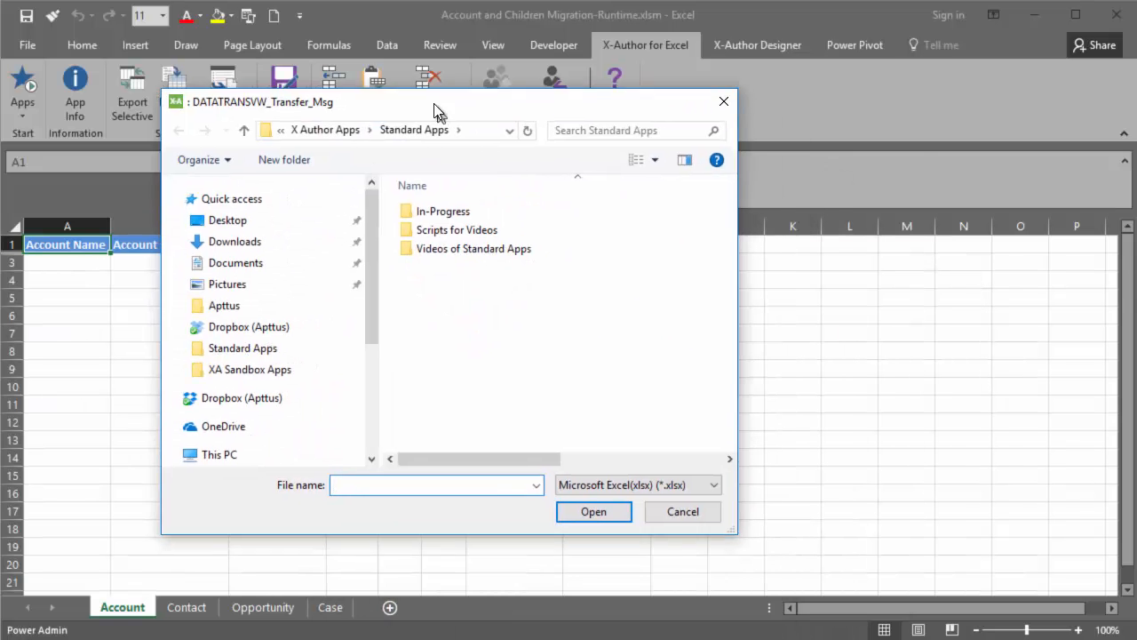
{"action": "left_click", "coordinate": [201, 184]}
{"action": "left_click", "coordinate": [418, 266]}
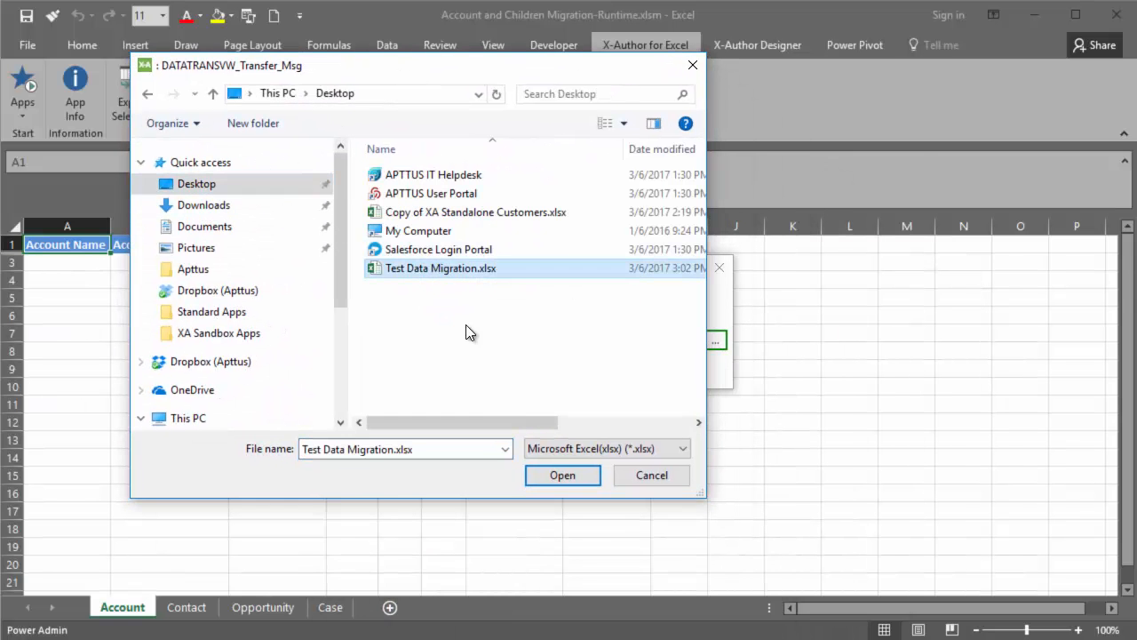
{"action": "left_click", "coordinate": [569, 476]}
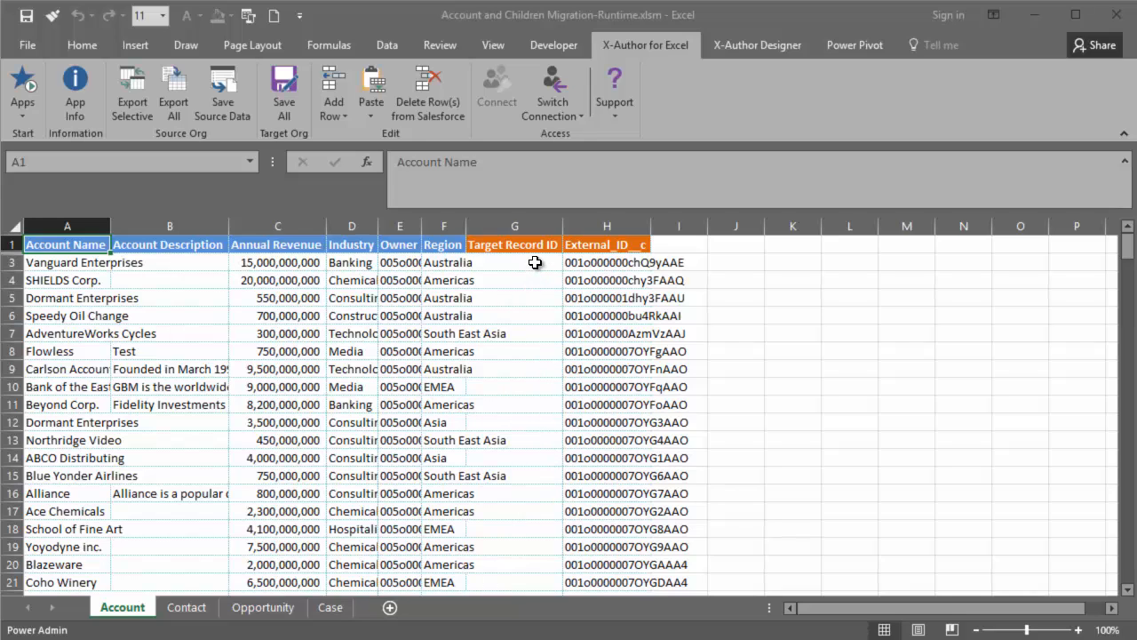
Check the Target Record ID column on the Account sheet and the Account and Contact lookup columns on the child sheets.
{"action": "left_click_drag", "start_coordinate": [536, 243], "coordinate": [519, 577]}
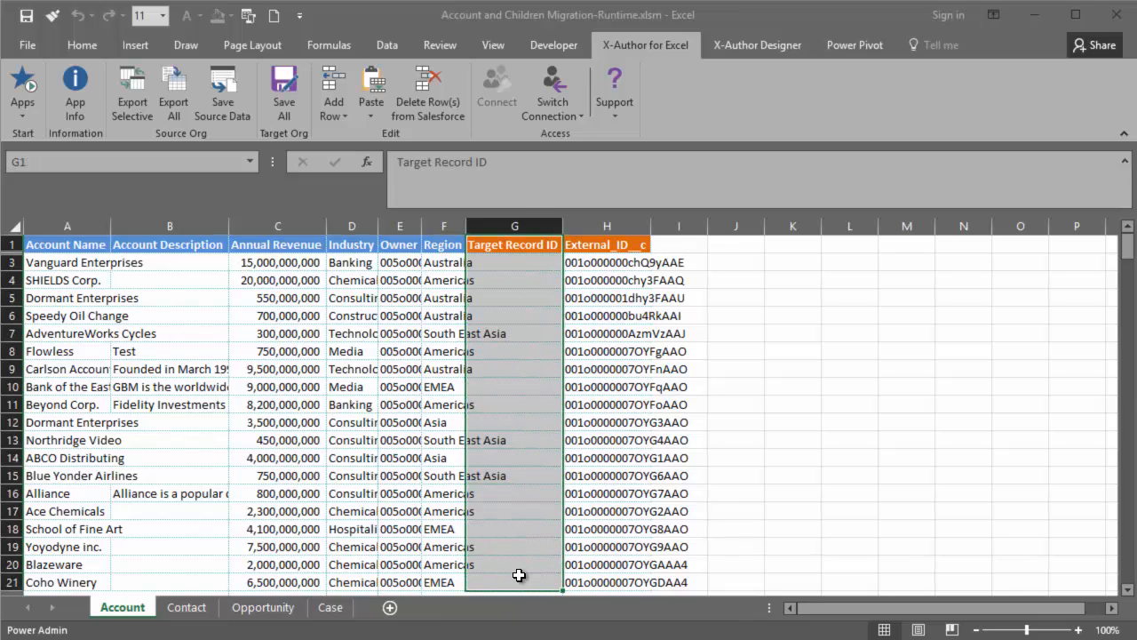
{"action": "left_click", "coordinate": [197, 612]}
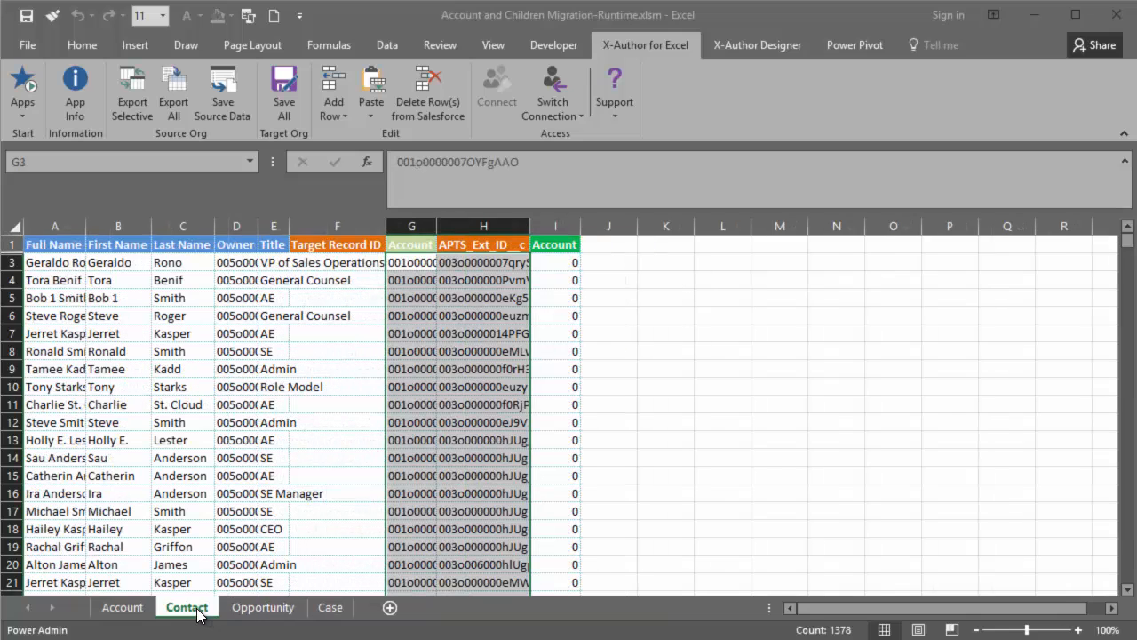
{"action": "left_click", "coordinate": [261, 609]}
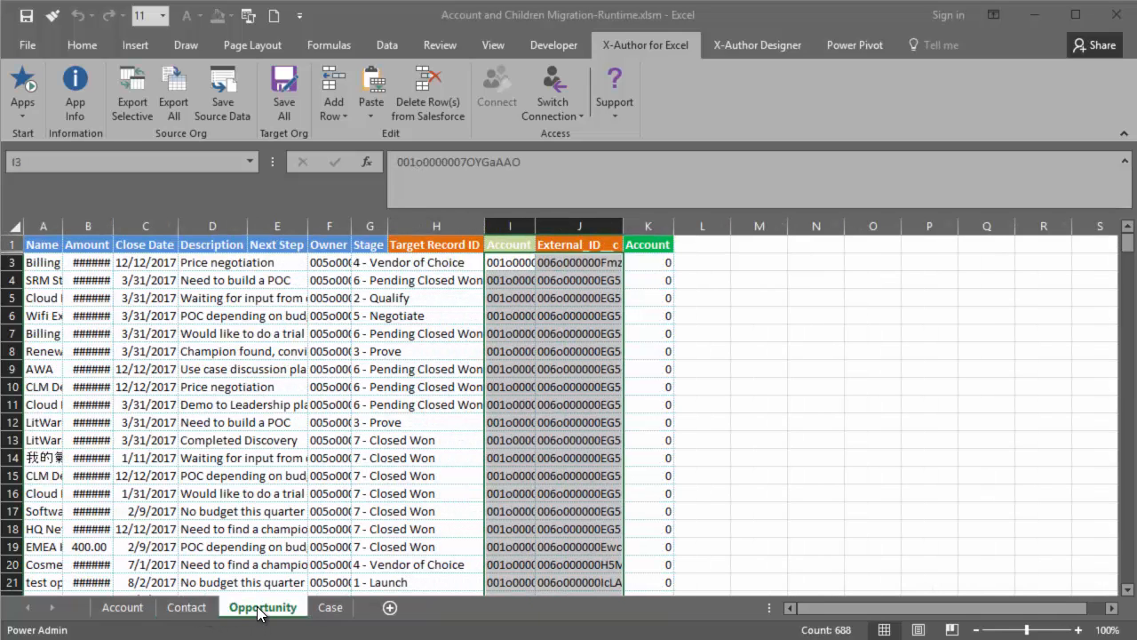
{"action": "left_click", "coordinate": [330, 612]}
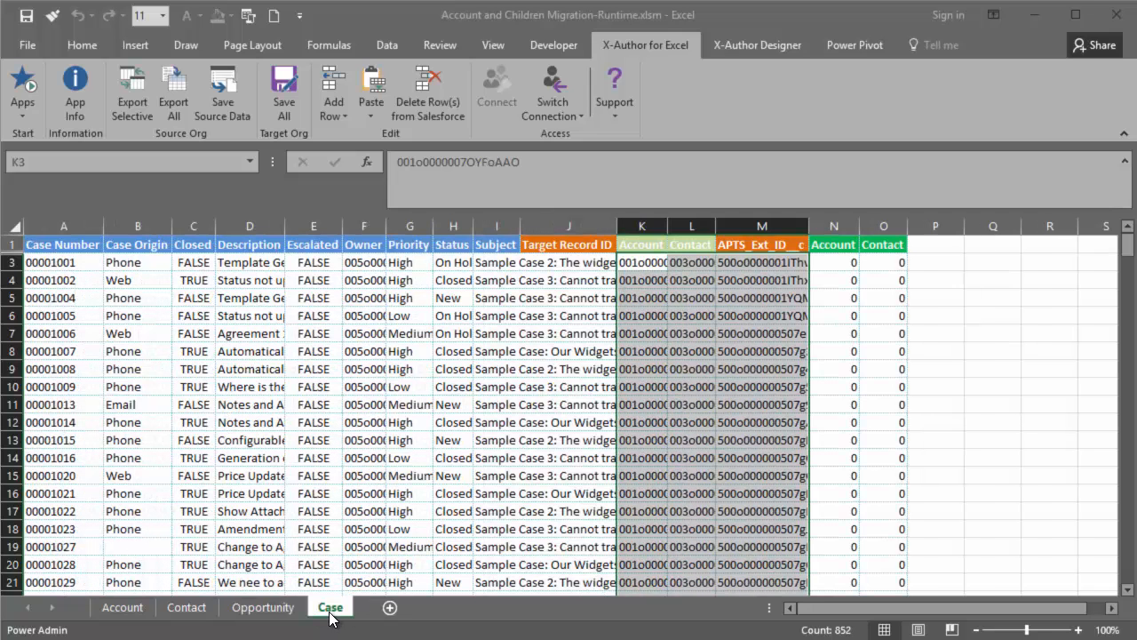
{"action": "left_click", "coordinate": [845, 264]}
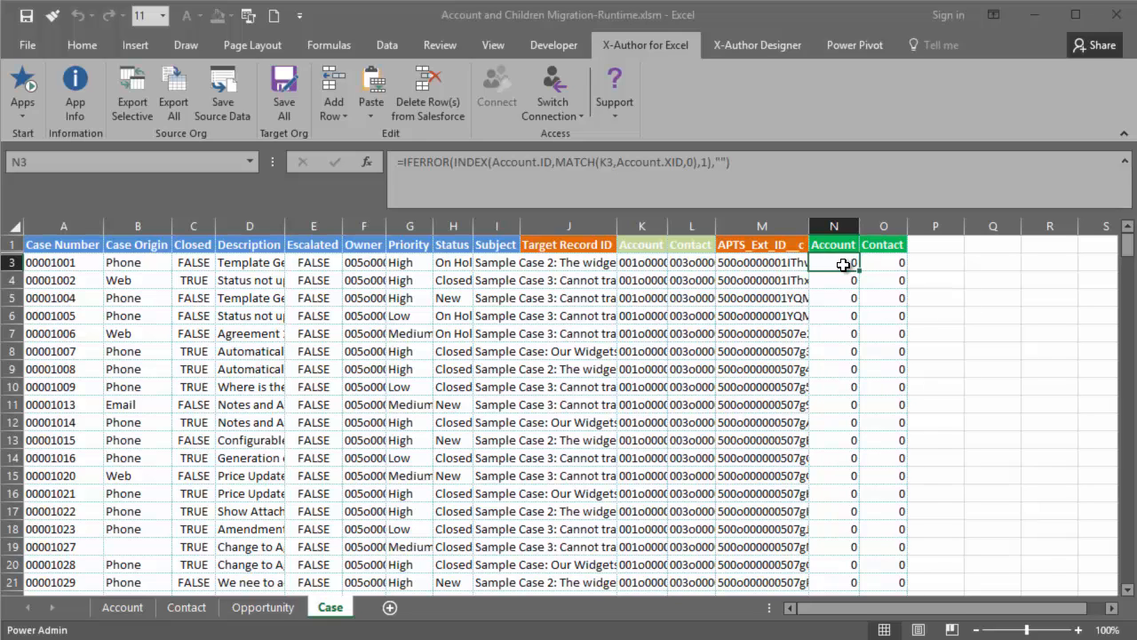
{"action": "left_click", "coordinate": [122, 610]}
{"action": "left_click", "coordinate": [525, 248]}
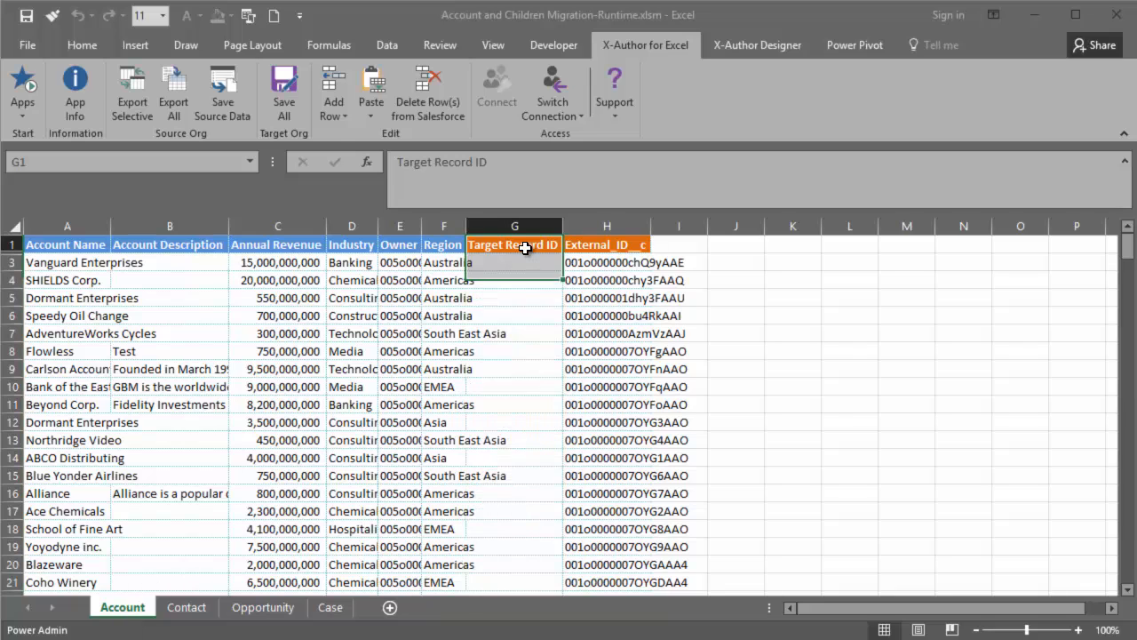
Save all records to the target org, examine the Opportunity save details and errors, and dismiss the message.
{"action": "left_click", "coordinate": [292, 81]}
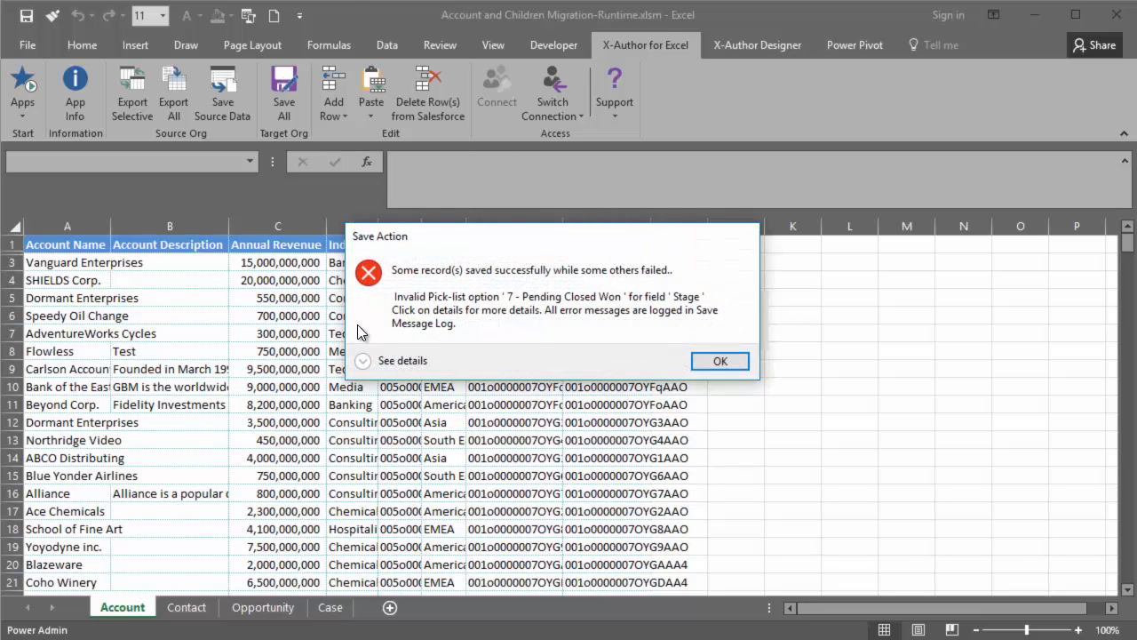
{"action": "left_click", "coordinate": [364, 361]}
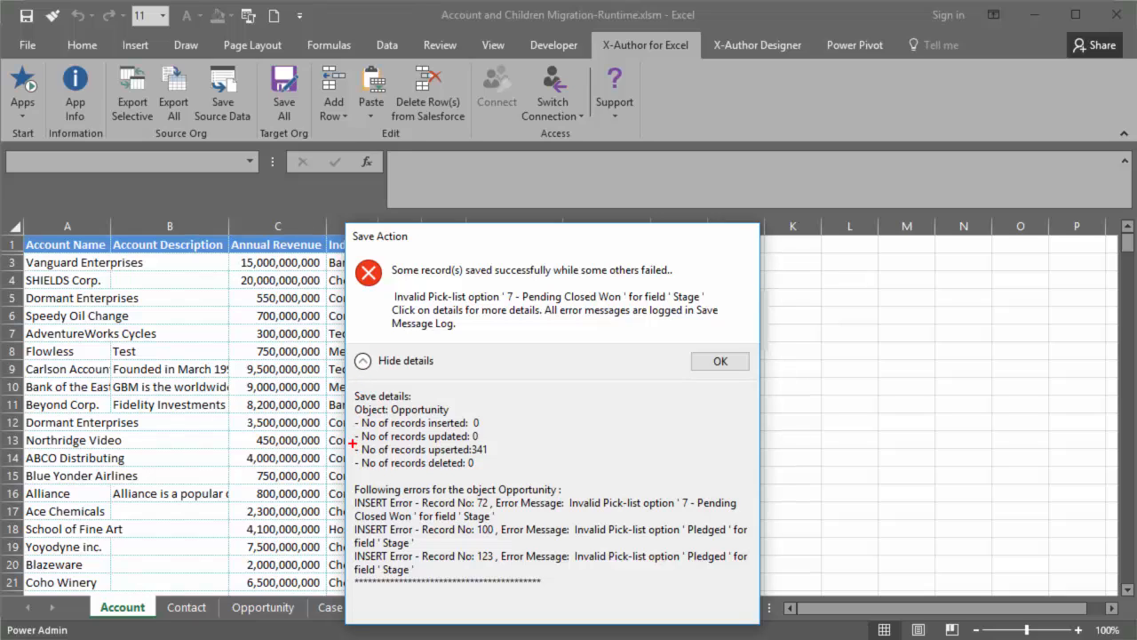
{"action": "mouse_move", "coordinate": [352, 443]}
{"action": "left_mouse_down"}
{"action": "mouse_move", "coordinate": [416, 458]}
{"action": "mouse_move", "coordinate": [502, 456]}
{"action": "left_mouse_up"}
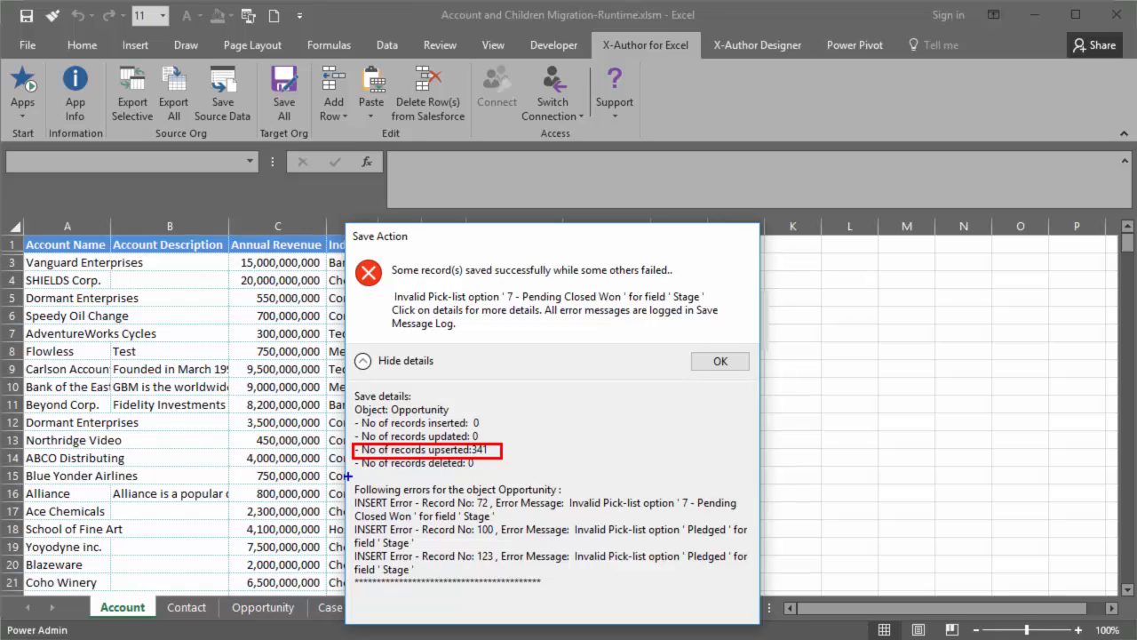
{"action": "mouse_move", "coordinate": [349, 476]}
{"action": "left_mouse_down"}
{"action": "mouse_move", "coordinate": [670, 588]}
{"action": "mouse_move", "coordinate": [753, 588]}
{"action": "left_mouse_up"}
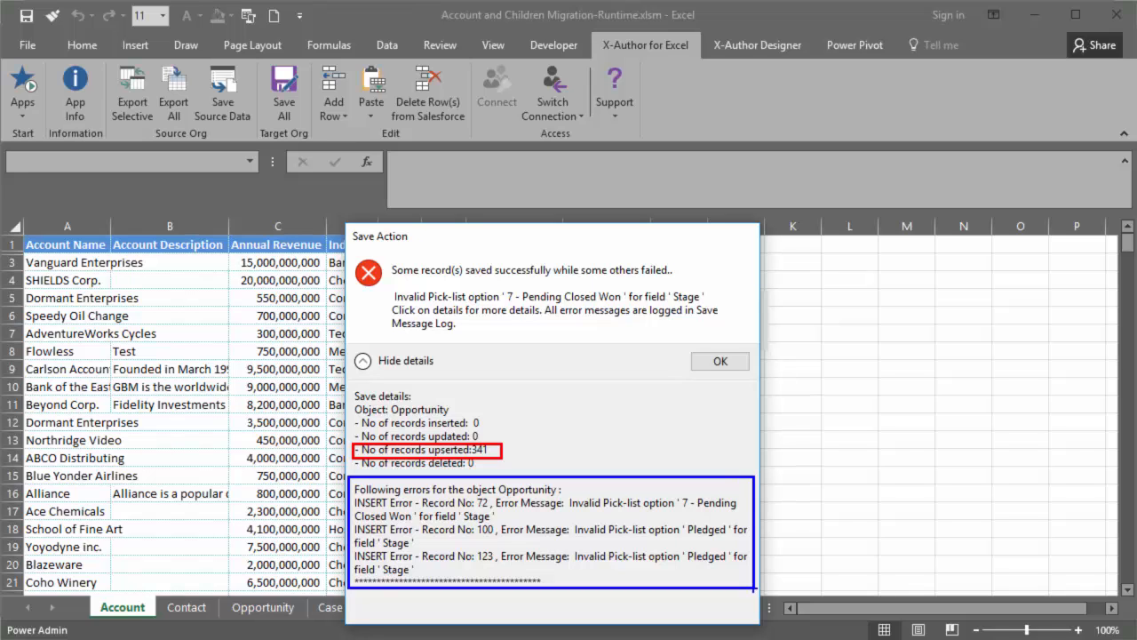
{"action": "key", "text": "Escape"}
{"action": "left_click", "coordinate": [697, 360]}
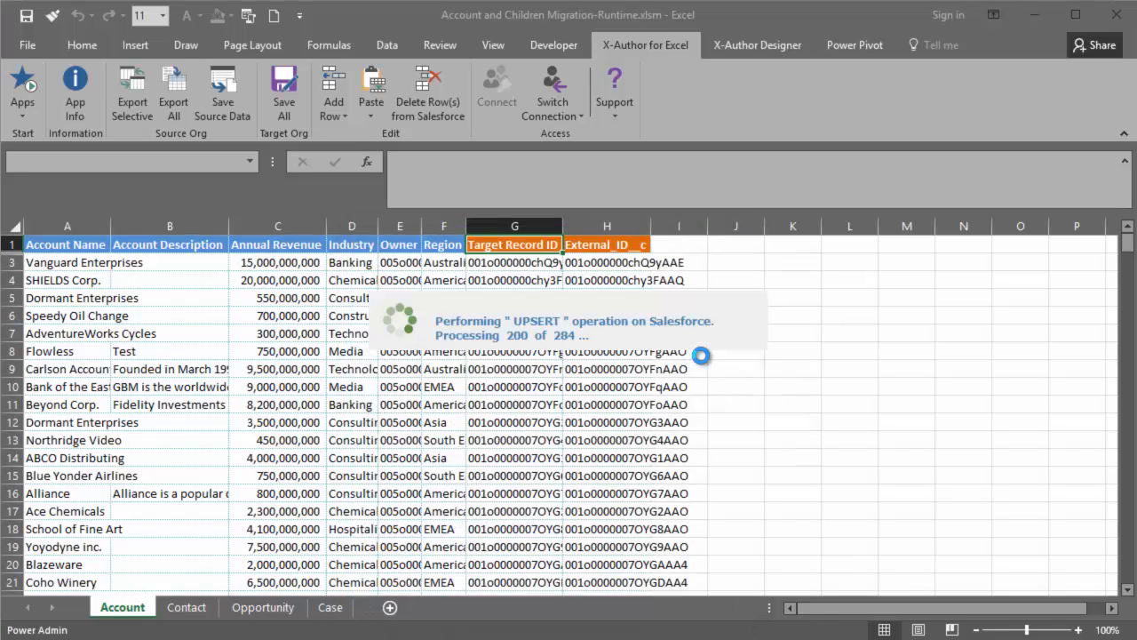